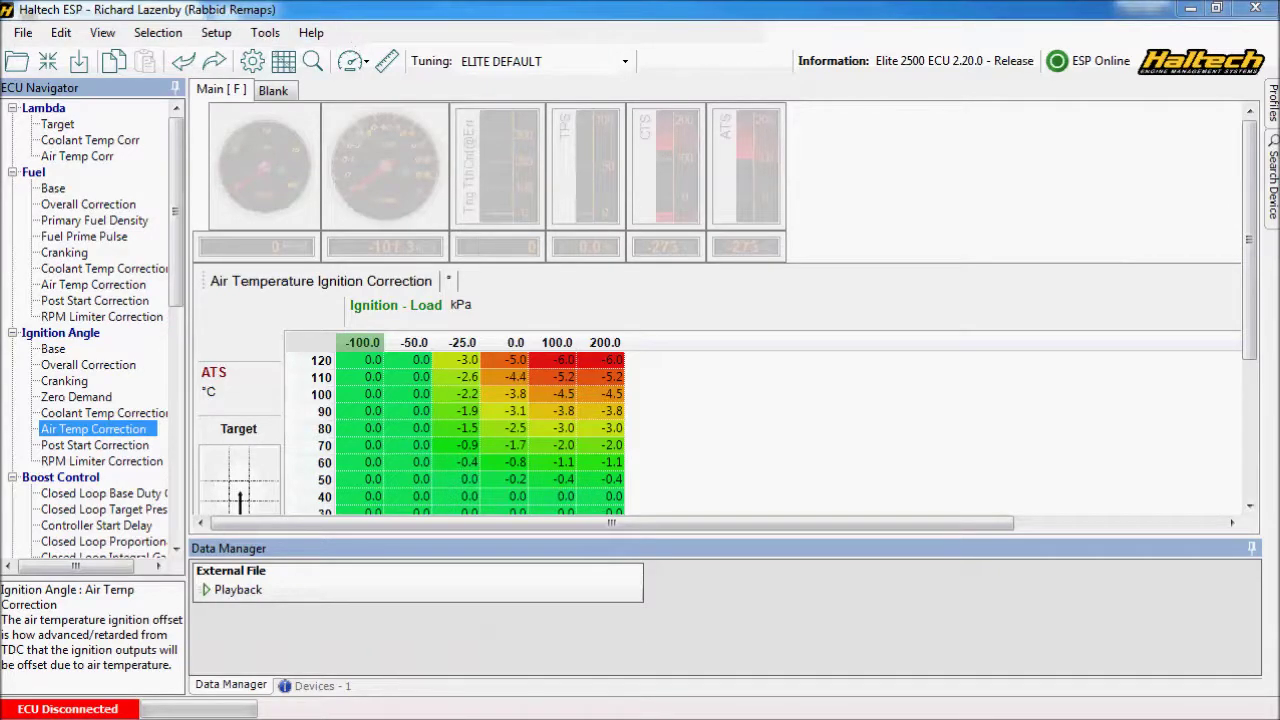
Open the Elite 2500 Main Setup dialog from the Setup menu.
click(214, 34)
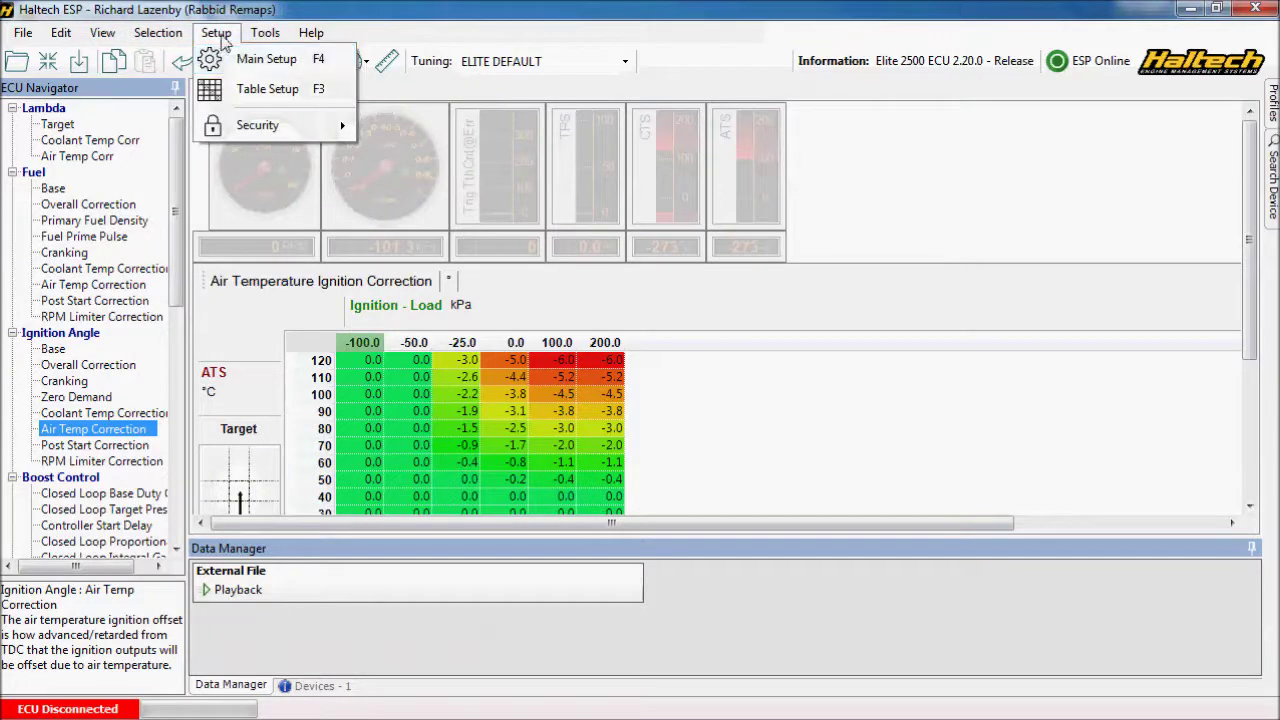
click(262, 59)
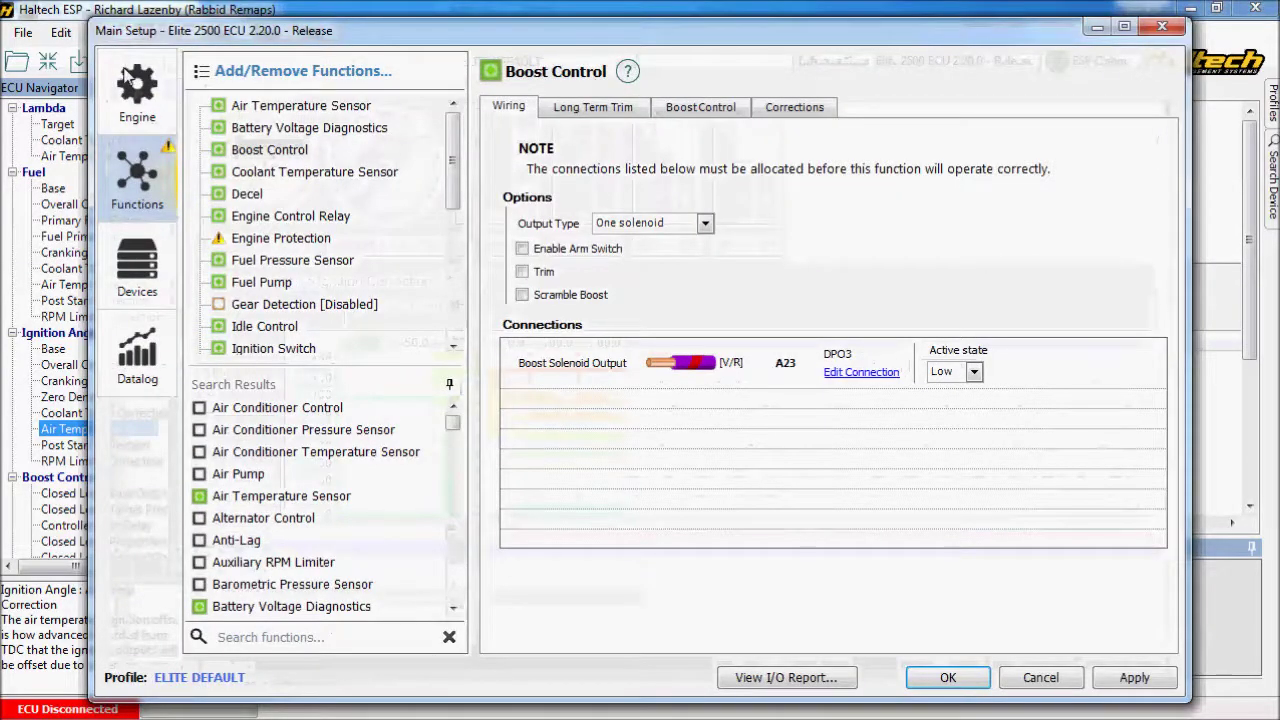
Show the Engine settings, select the 5000 cc capacity, and place Calculator beside the dialog.
click(126, 78)
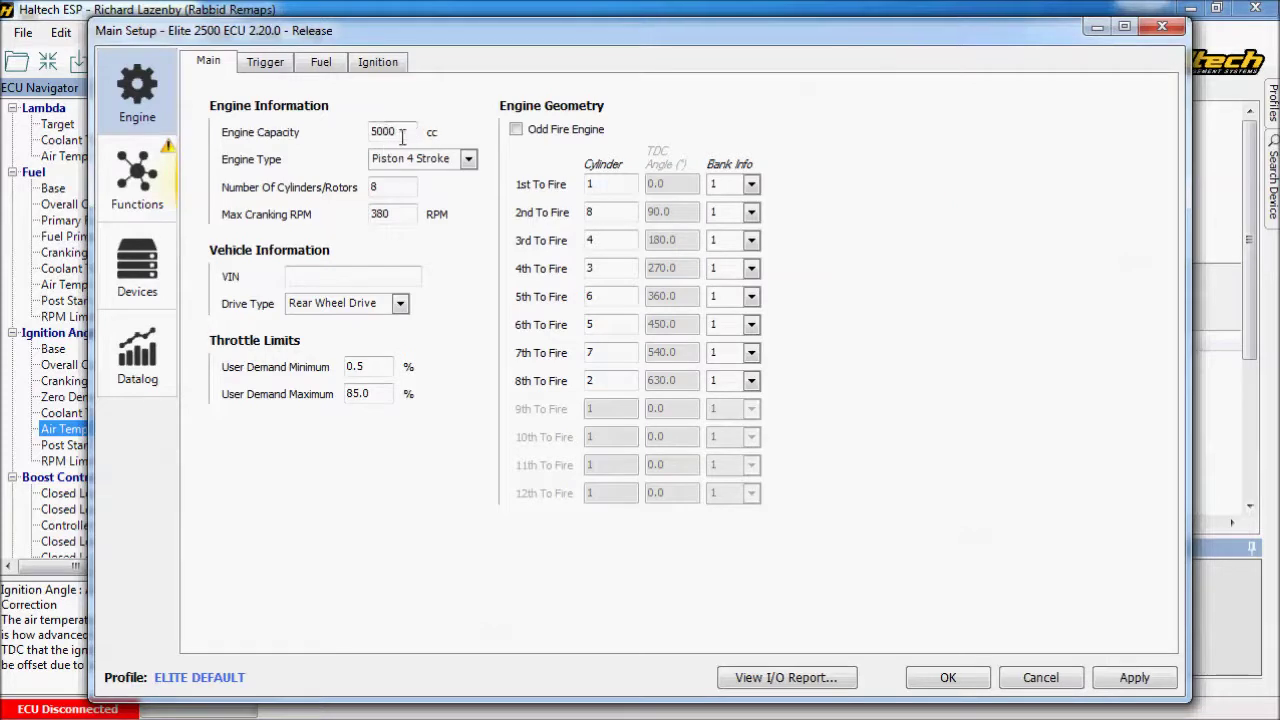
drag(396, 131, 309, 135)
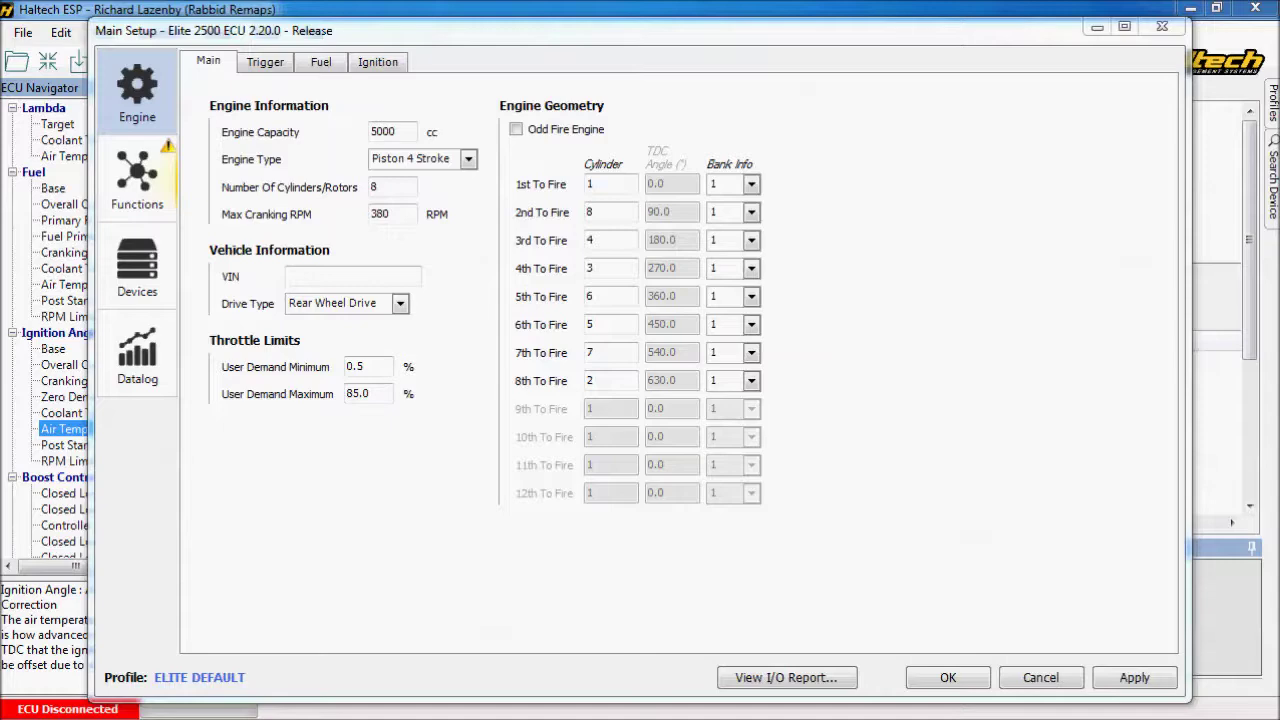
drag(479, 656, 828, 363)
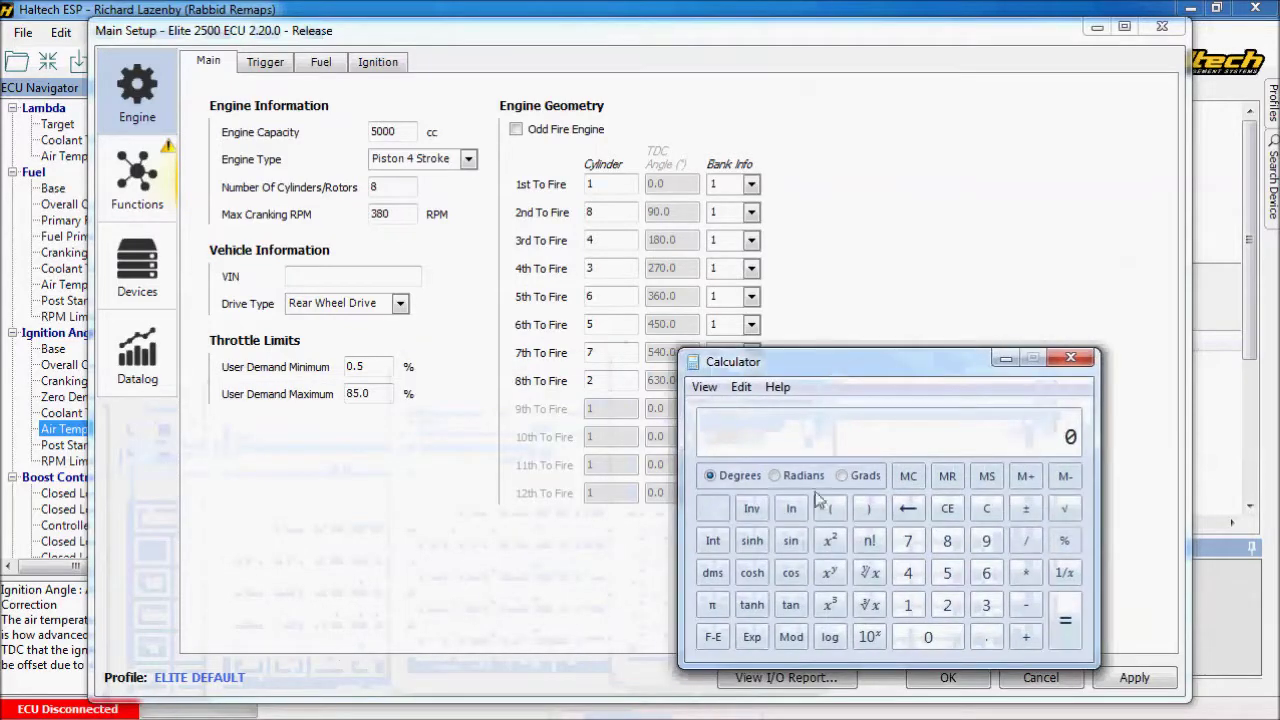
Calculate π × 4.3² × 7.9 × 6 = 2753.37, then select the Engine Capacity value.
click(712, 604)
key(asterisk)
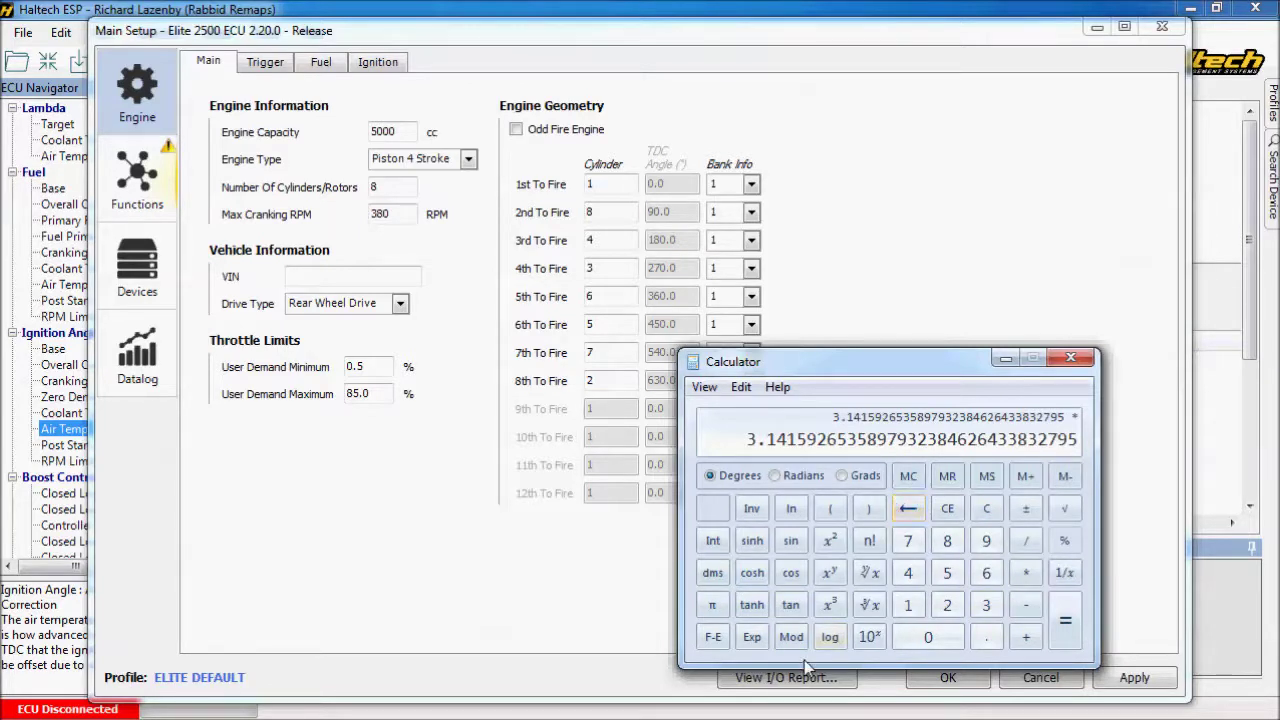
text(4.3)
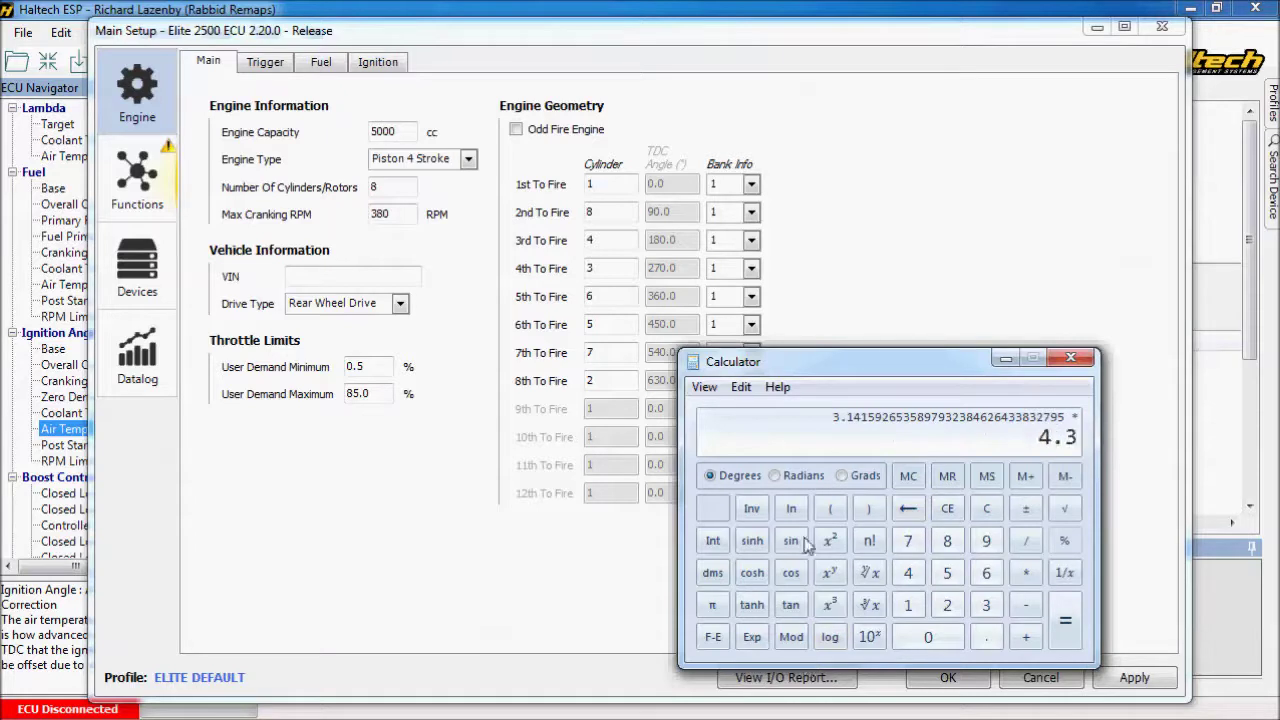
click(829, 540)
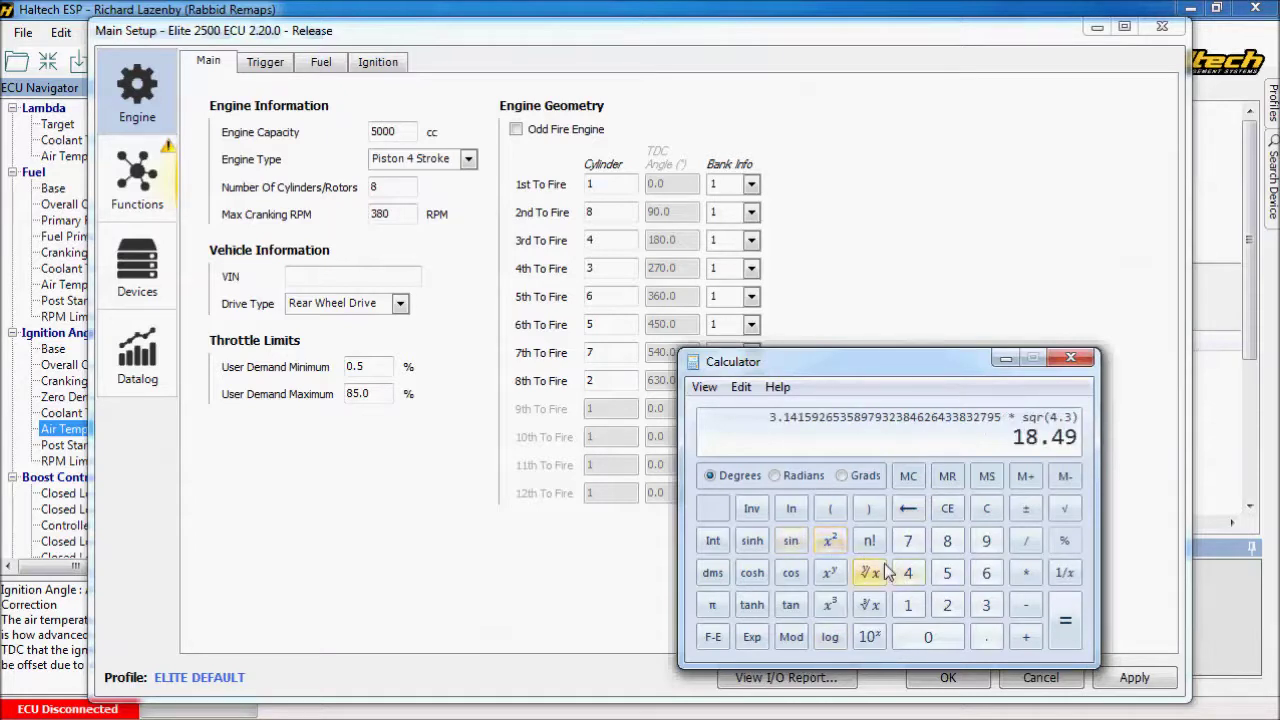
text(* 7.9 )
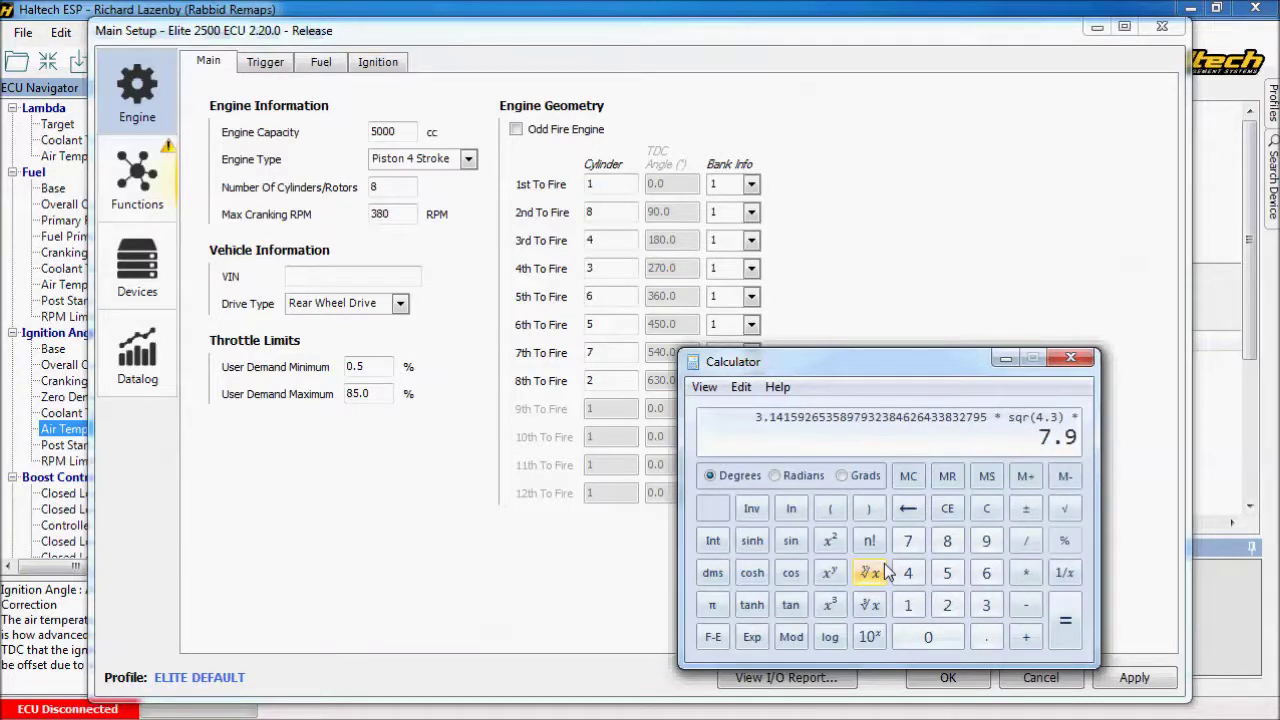
text(* 6)
key(Return)
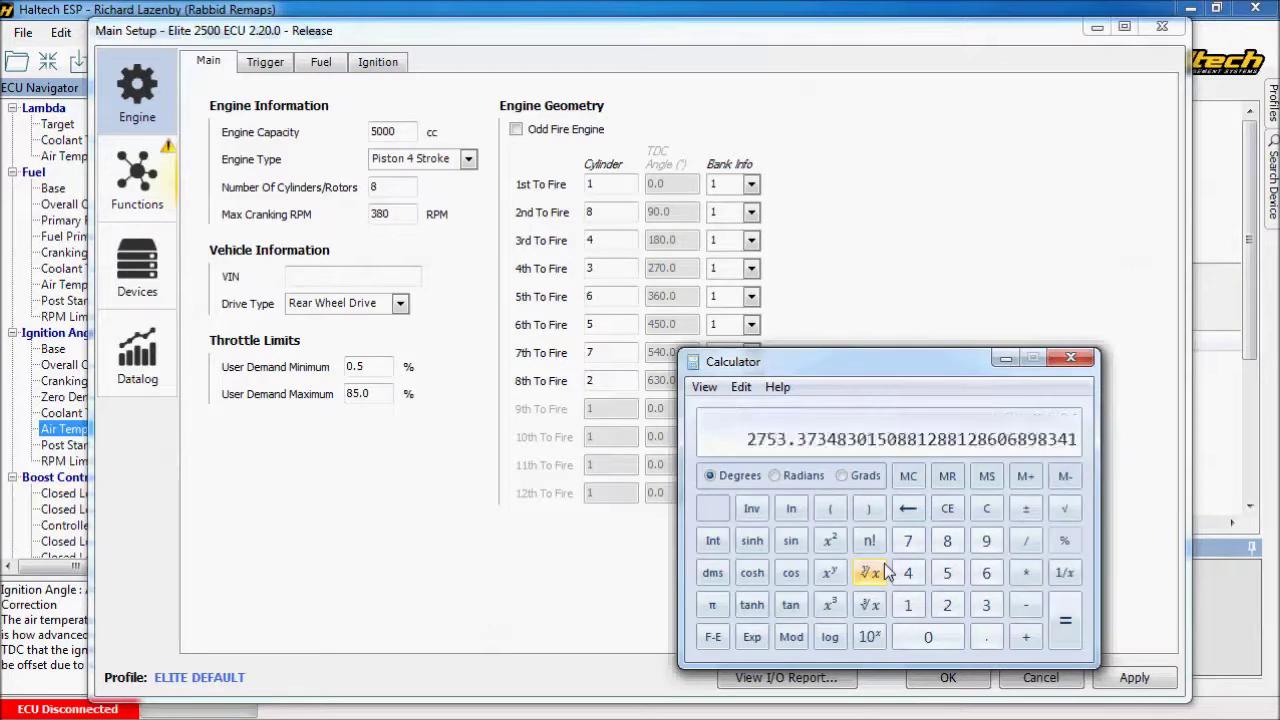
double_click(402, 131)
Enter 2753 cc engine capacity and change the cylinder count from 8 to 6.
text(27)
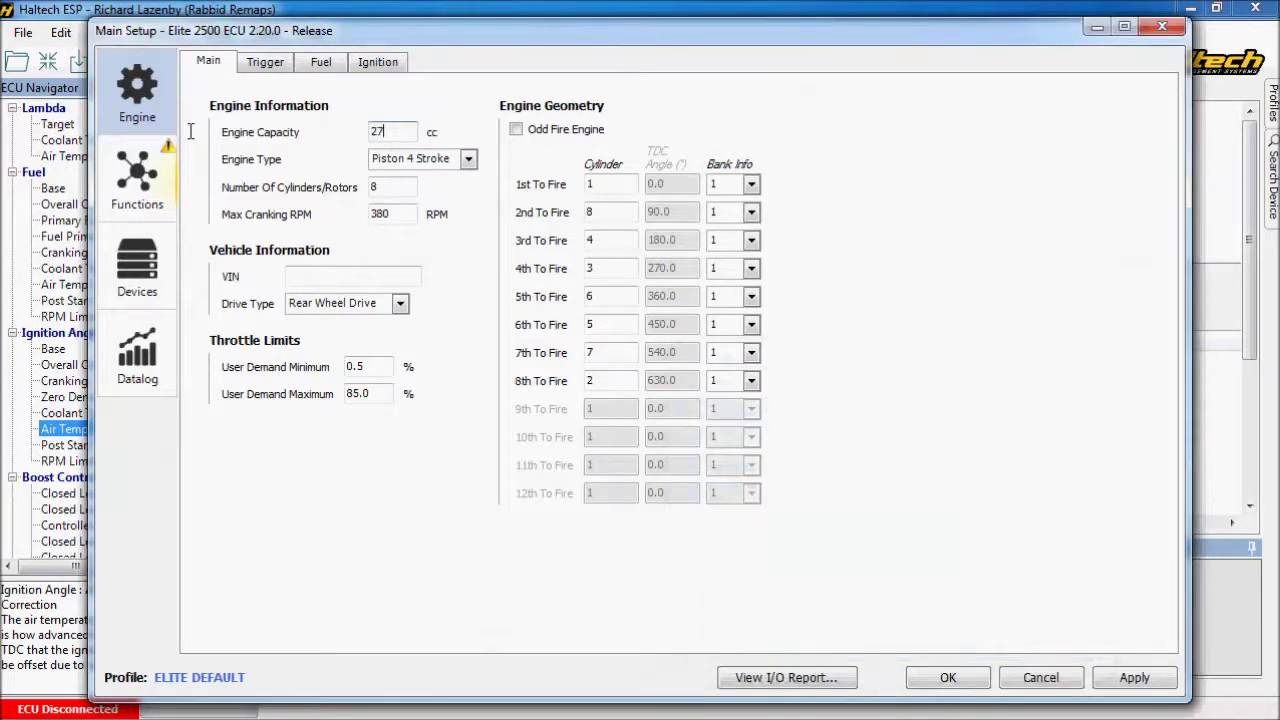
text(53)
click(392, 187)
key(BackSpace)
text(6)
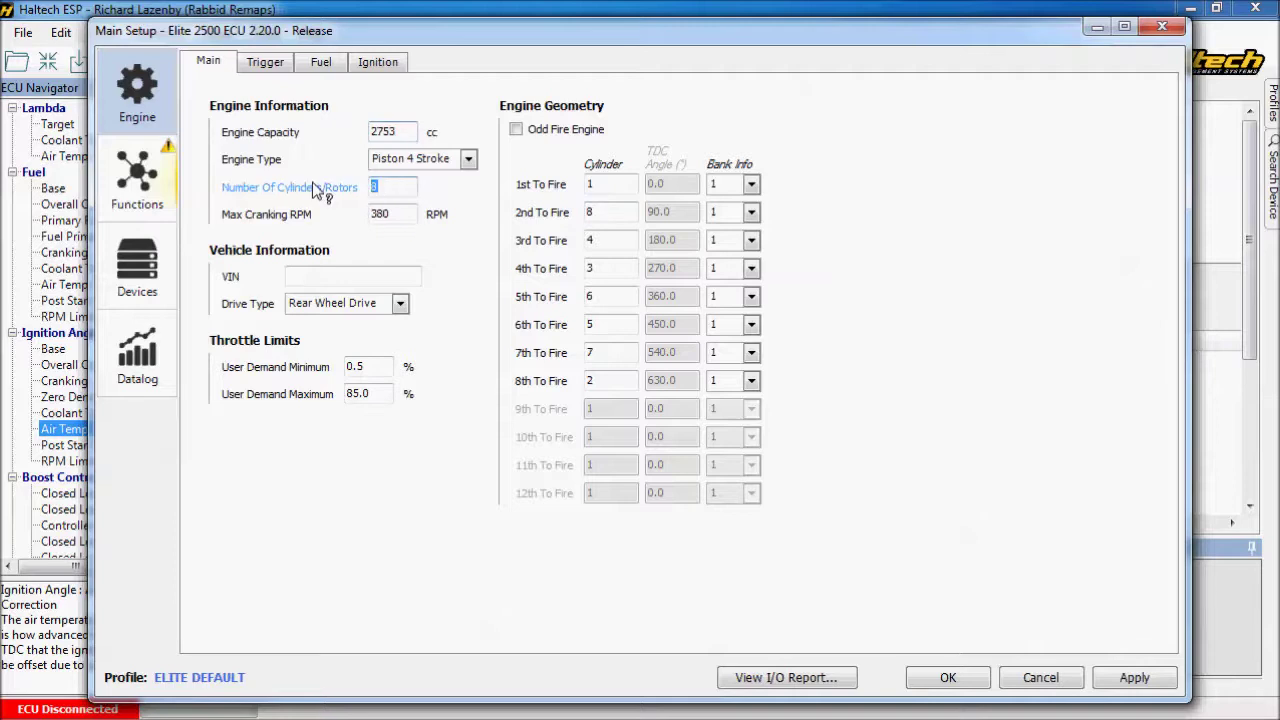
click(397, 222)
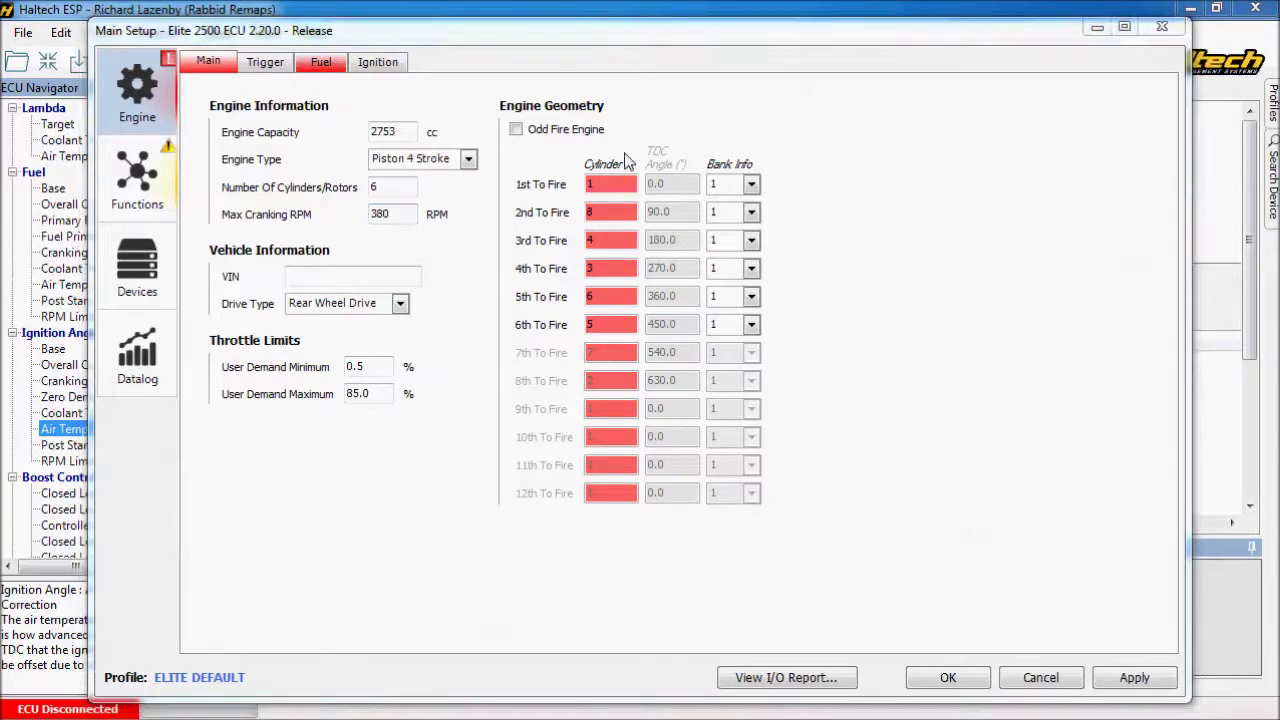
Enter firing order 1-5-3-6-2-4 in the To Fire boxes and apply the engine settings.
click(614, 191)
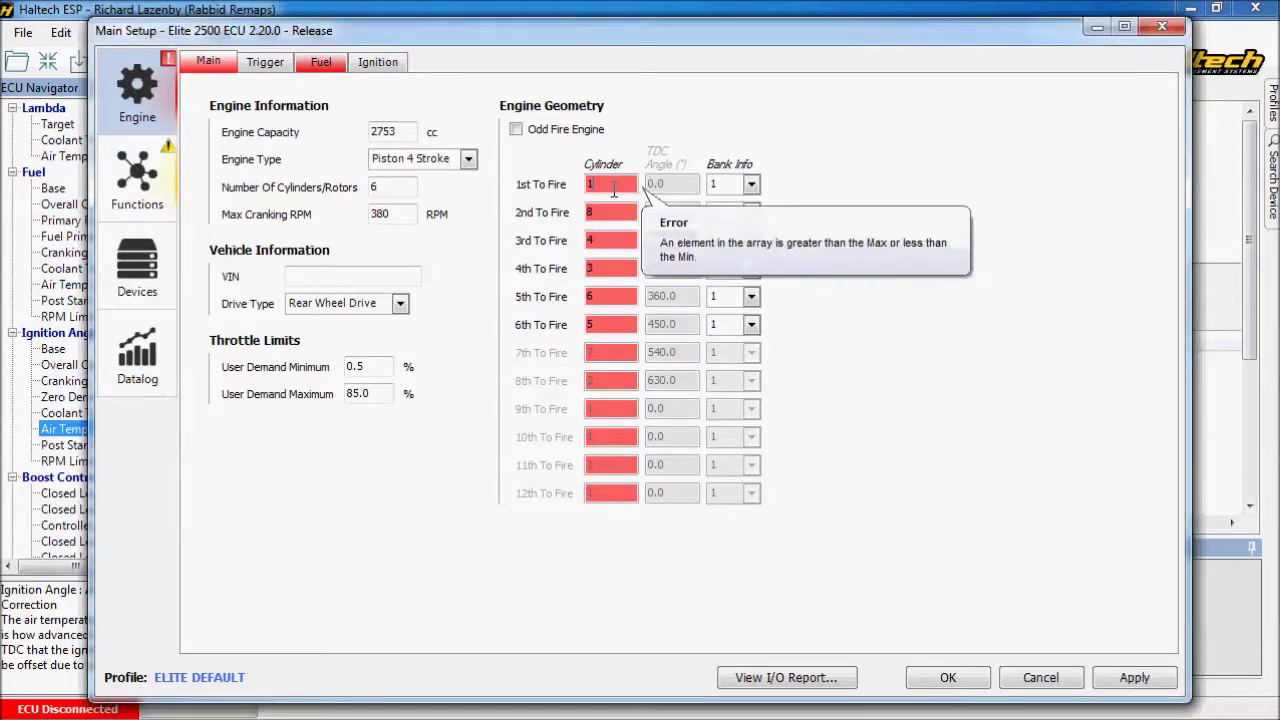
click(620, 213)
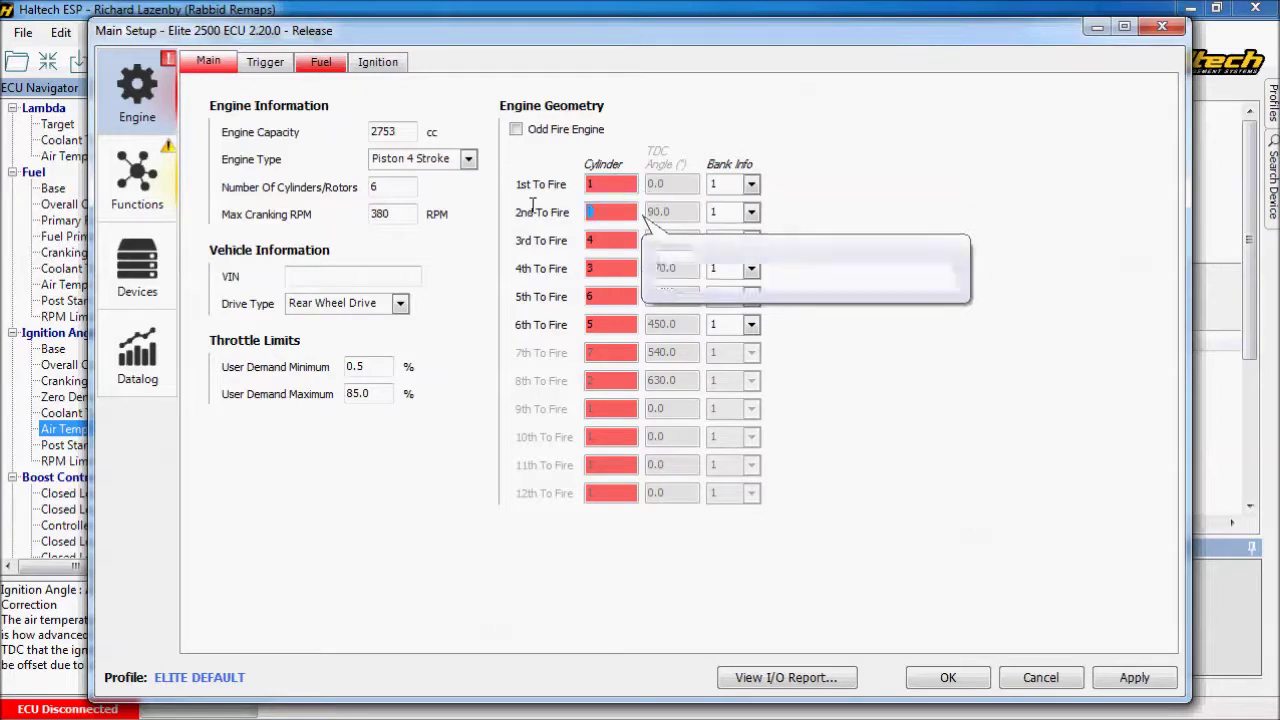
text(5)
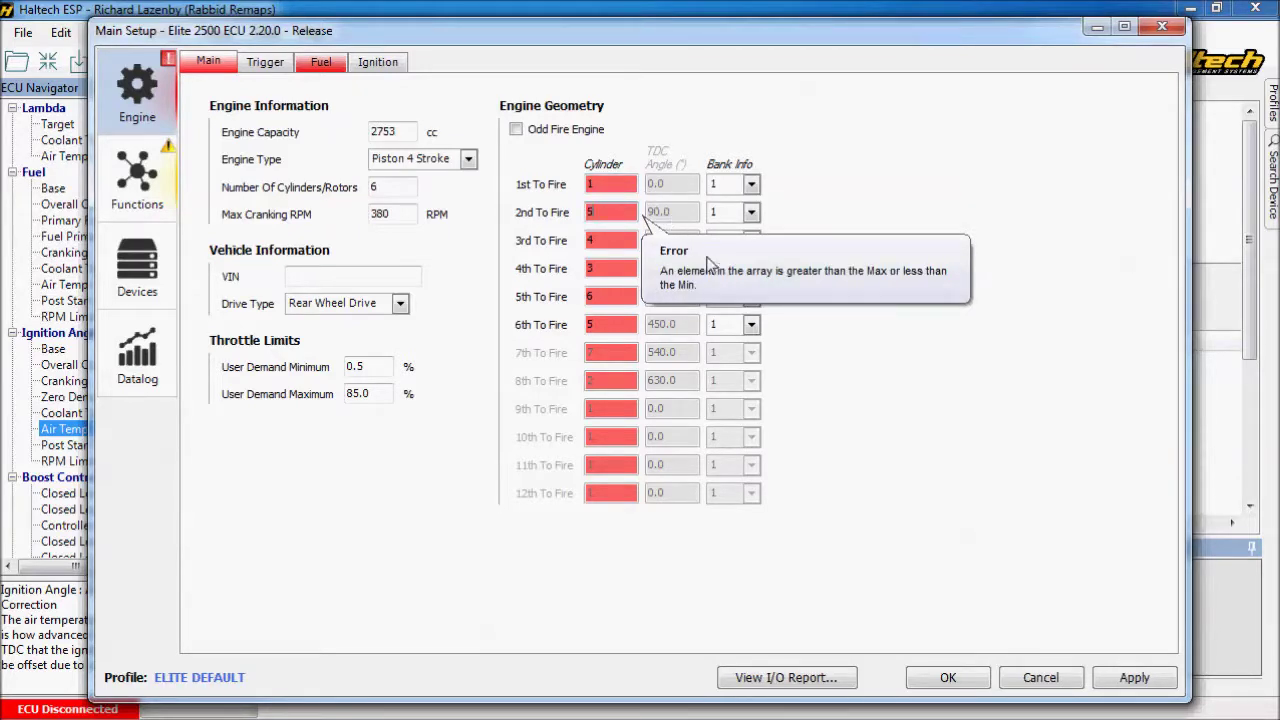
key(Tab)
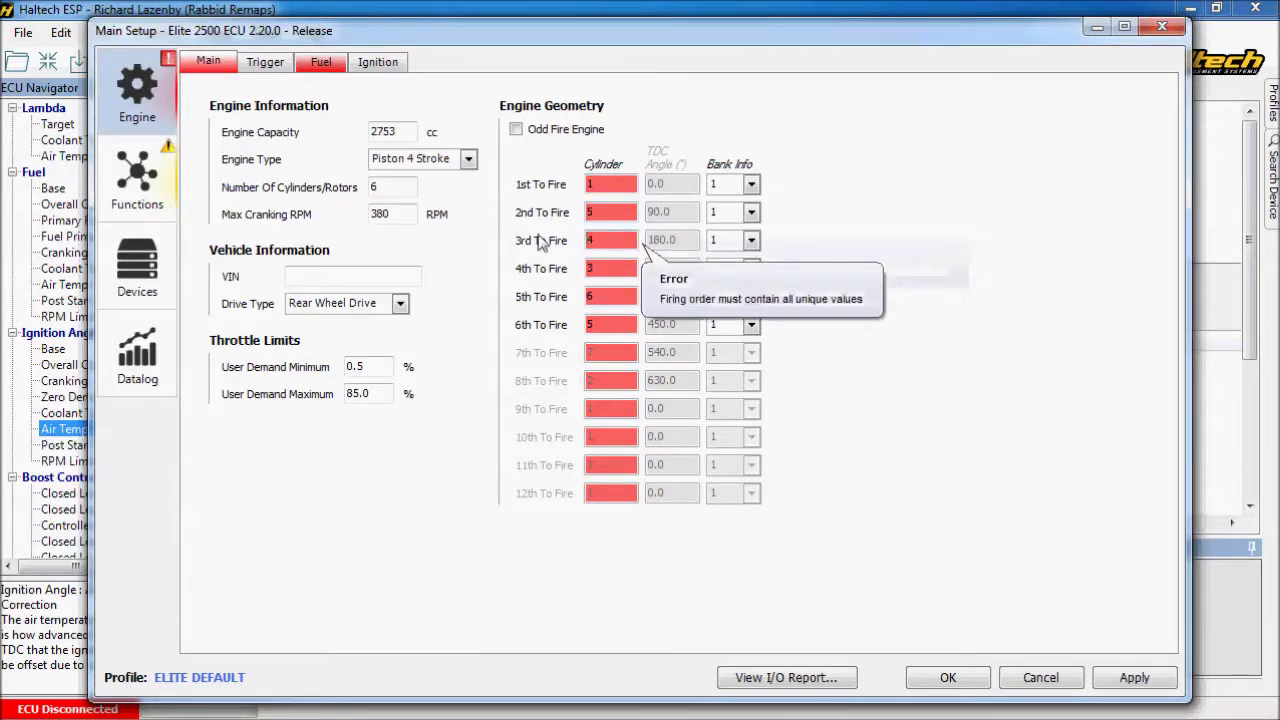
text(3)
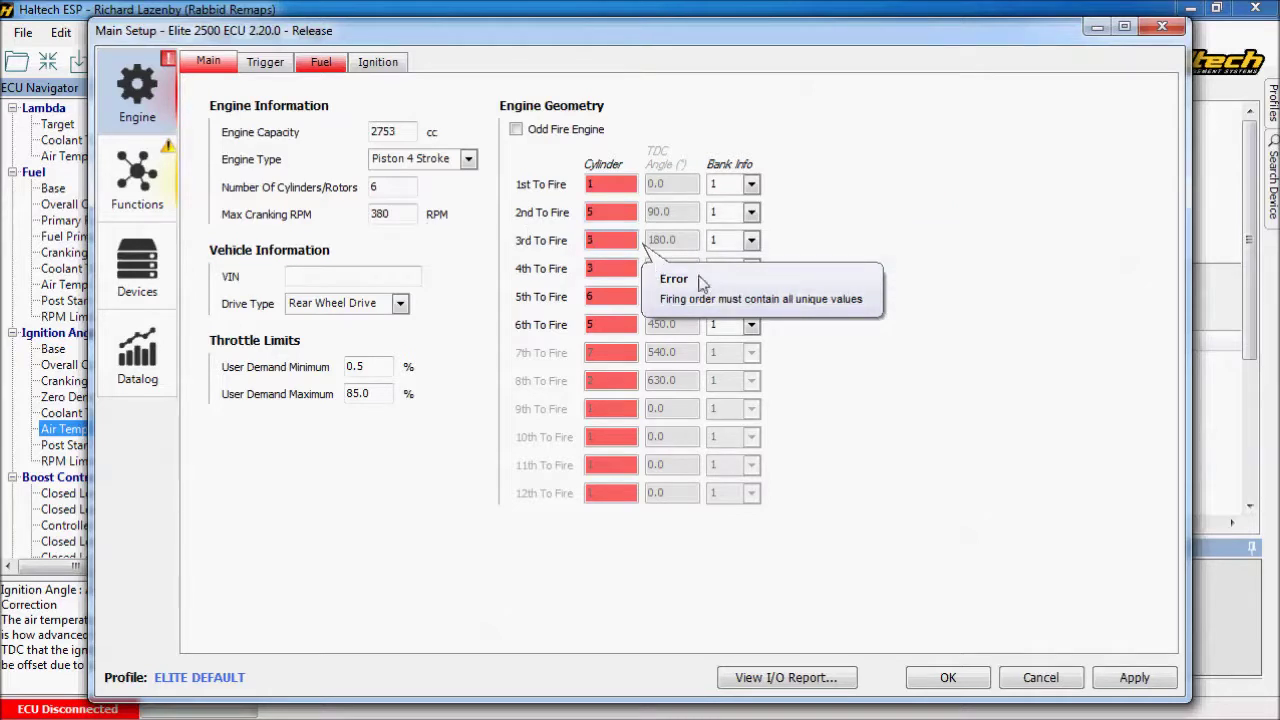
key(Tab)
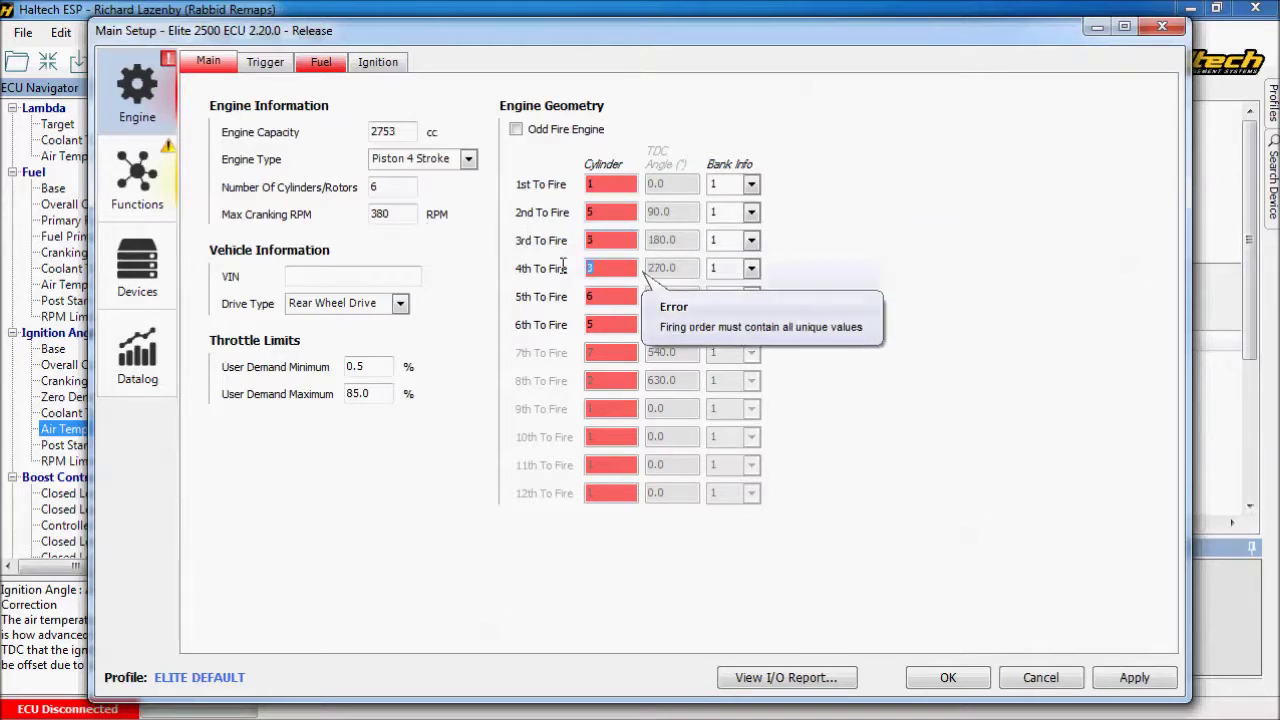
text(6)
key(Tab)
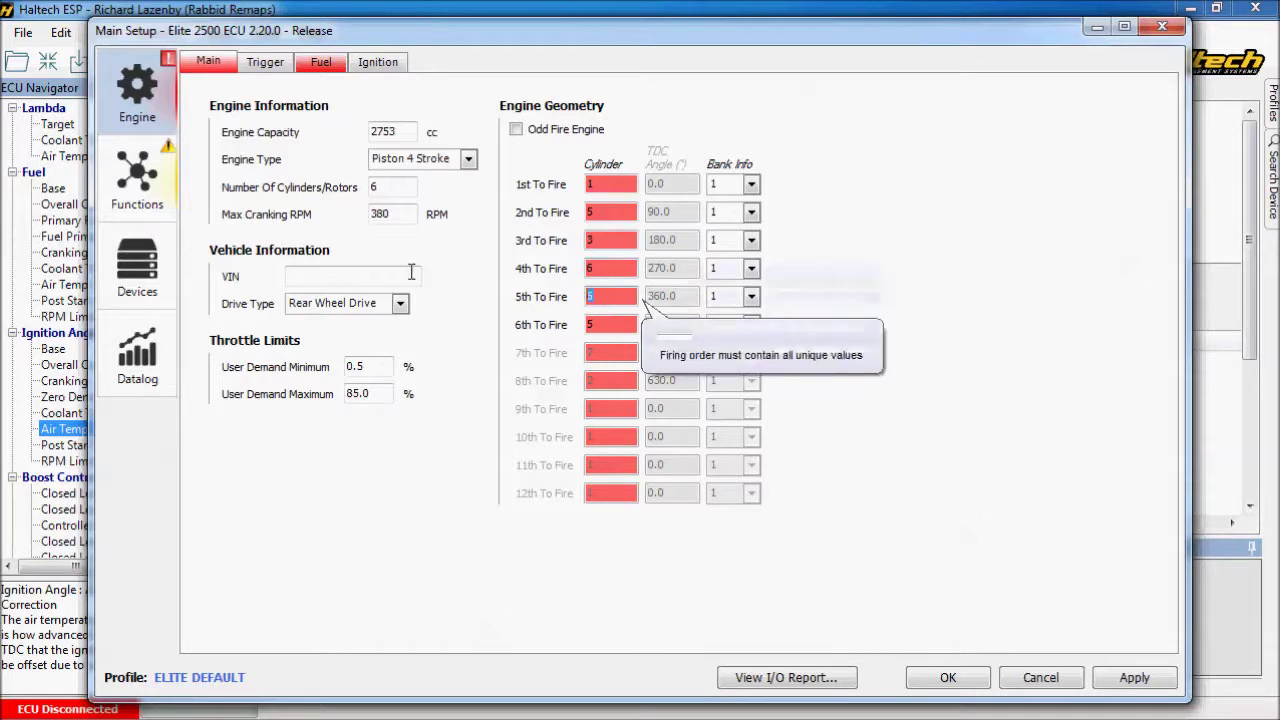
text(2)
key(Tab)
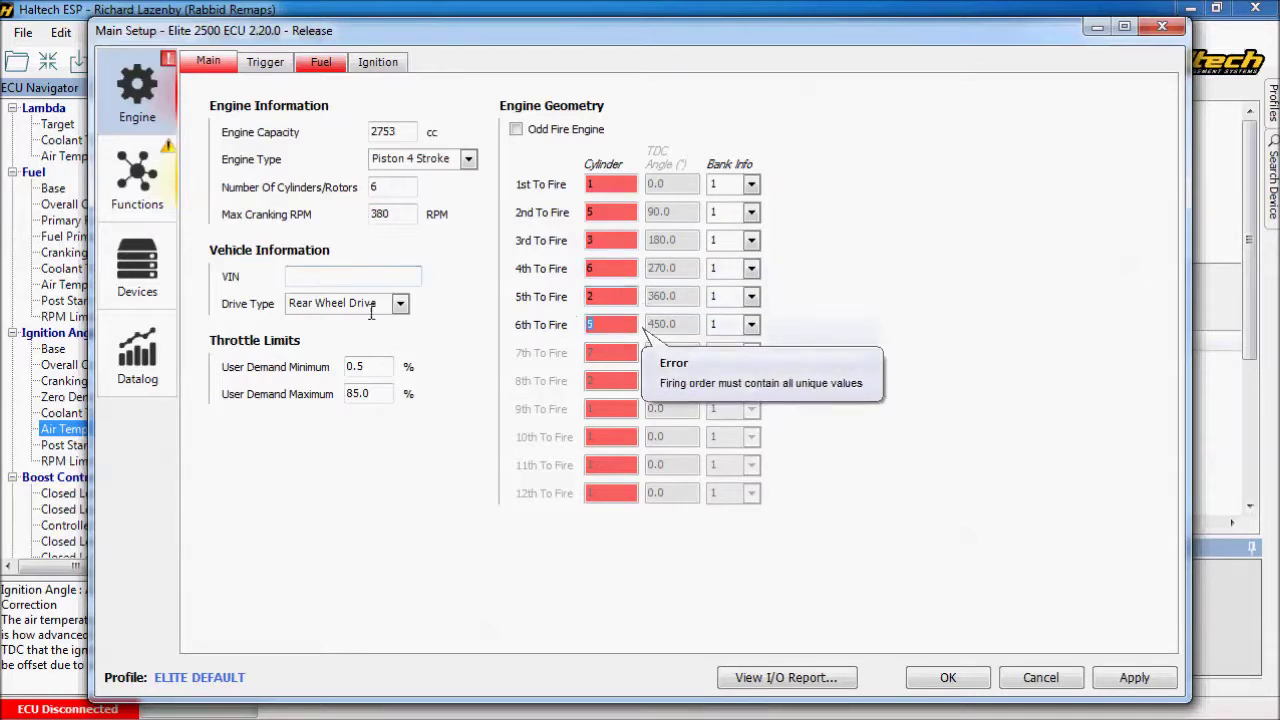
text(4)
click(1045, 395)
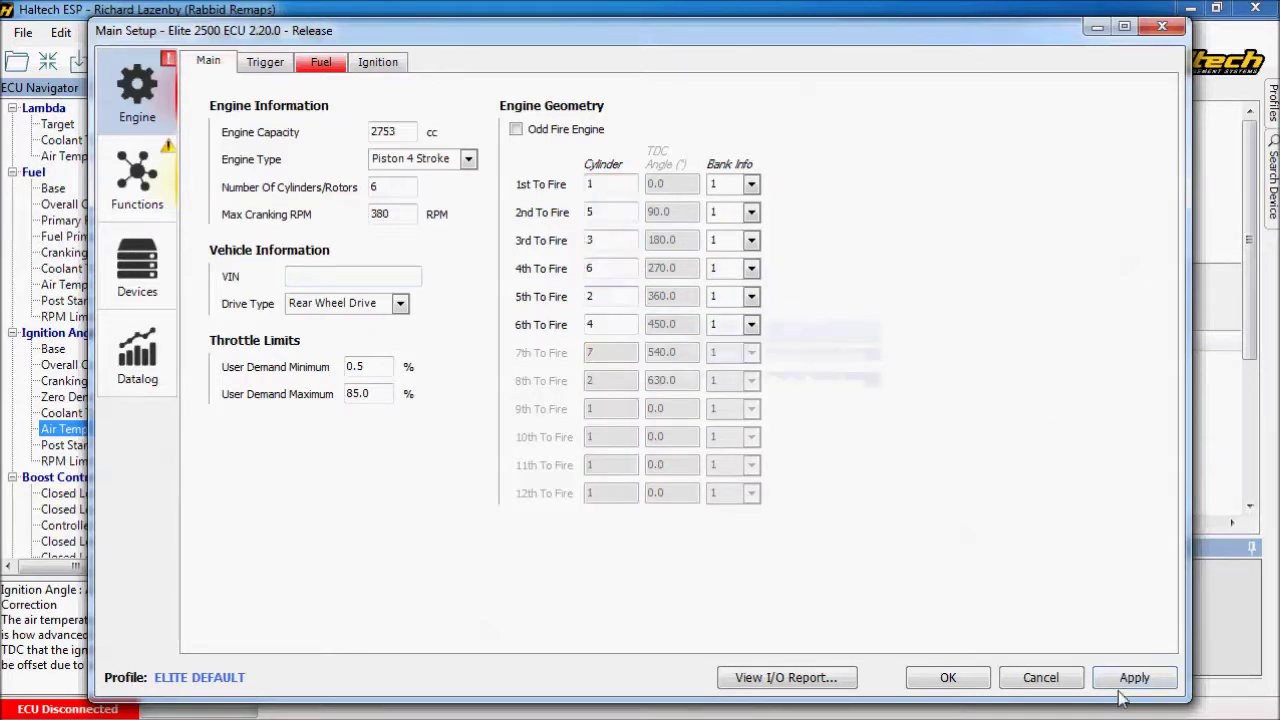
click(1120, 684)
Dismiss the cannot-apply warning and leave Odd Fire Engine unticked.
click(820, 440)
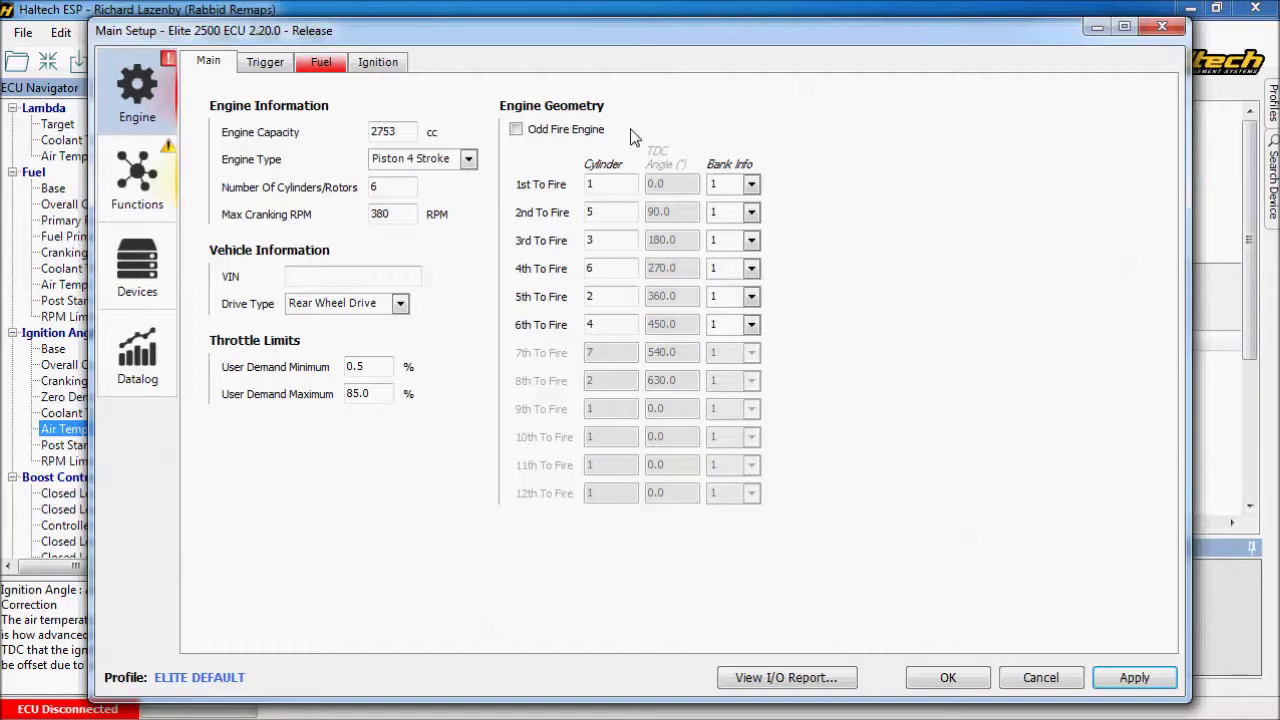
click(568, 132)
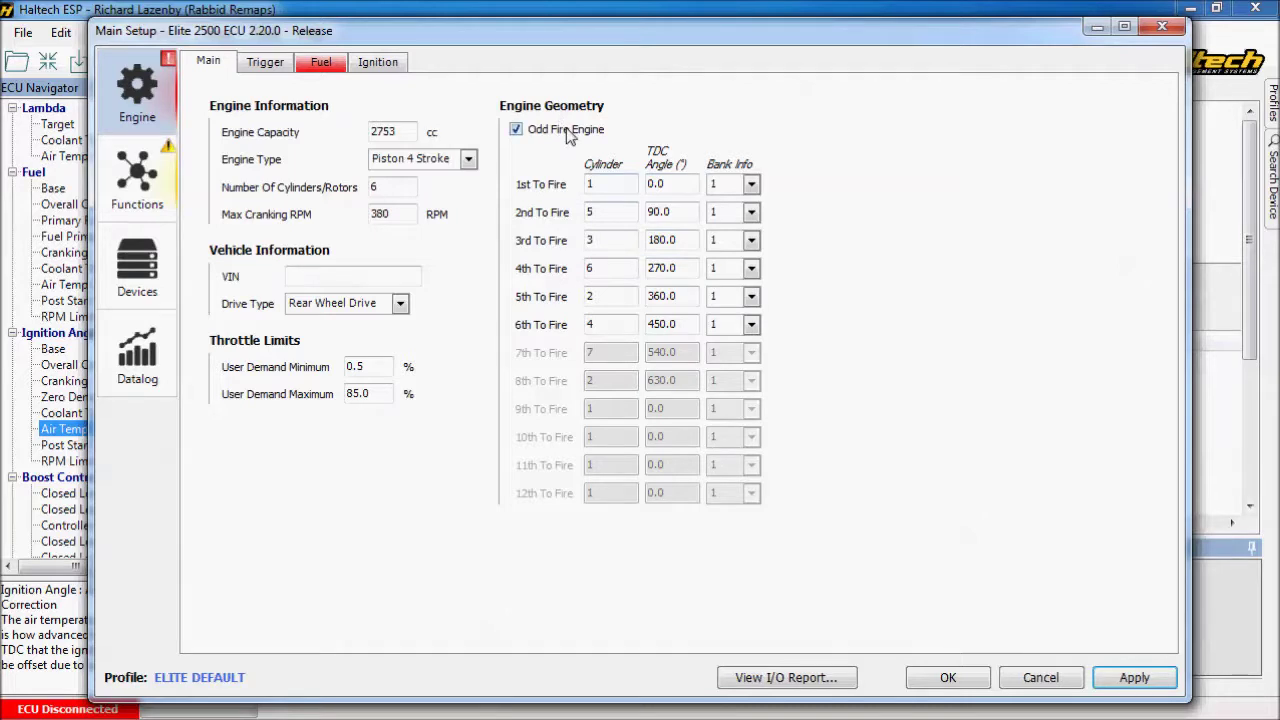
click(568, 132)
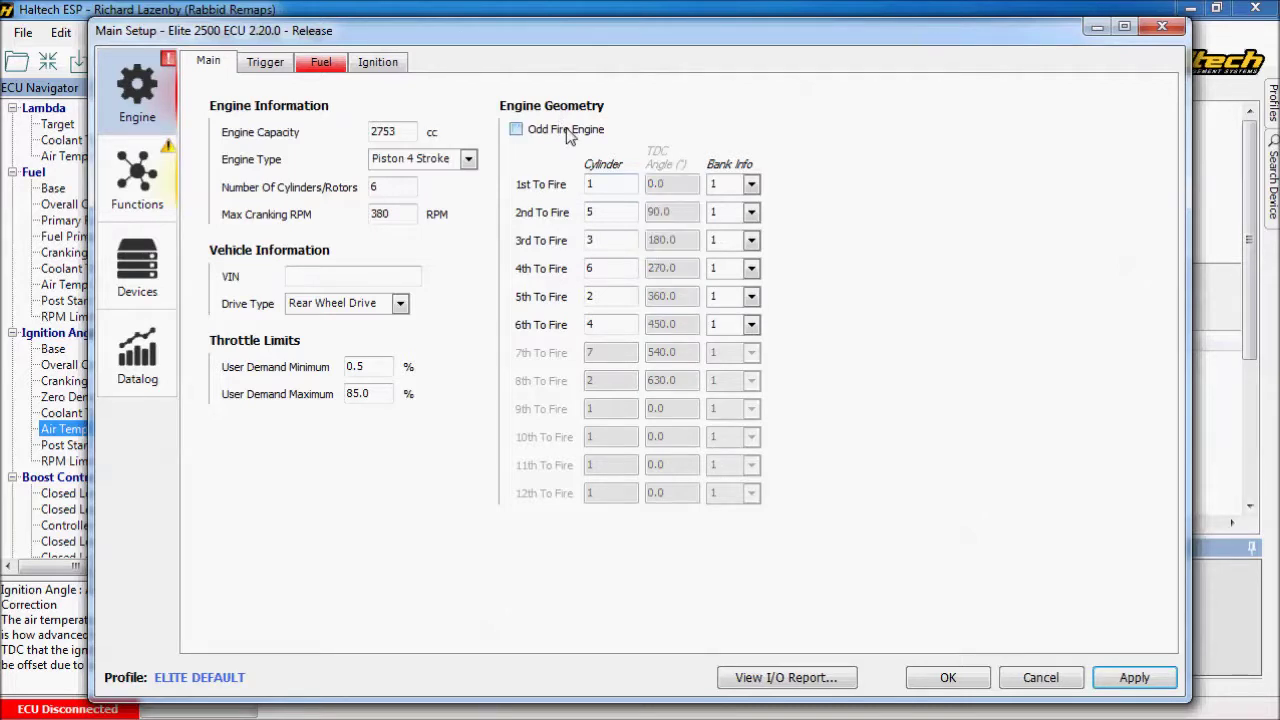
click(318, 64)
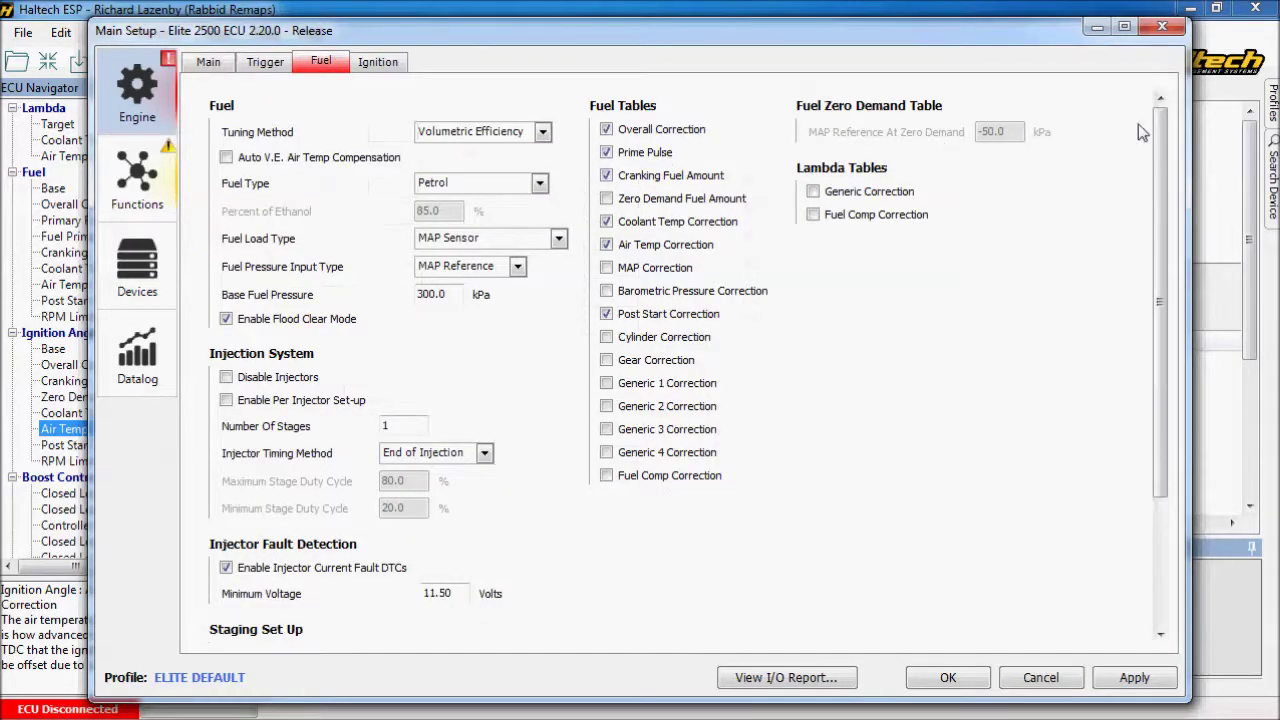
Set the 1st Stage # Of Injector Outputs to 6 and apply it.
drag(1160, 129, 1183, 323)
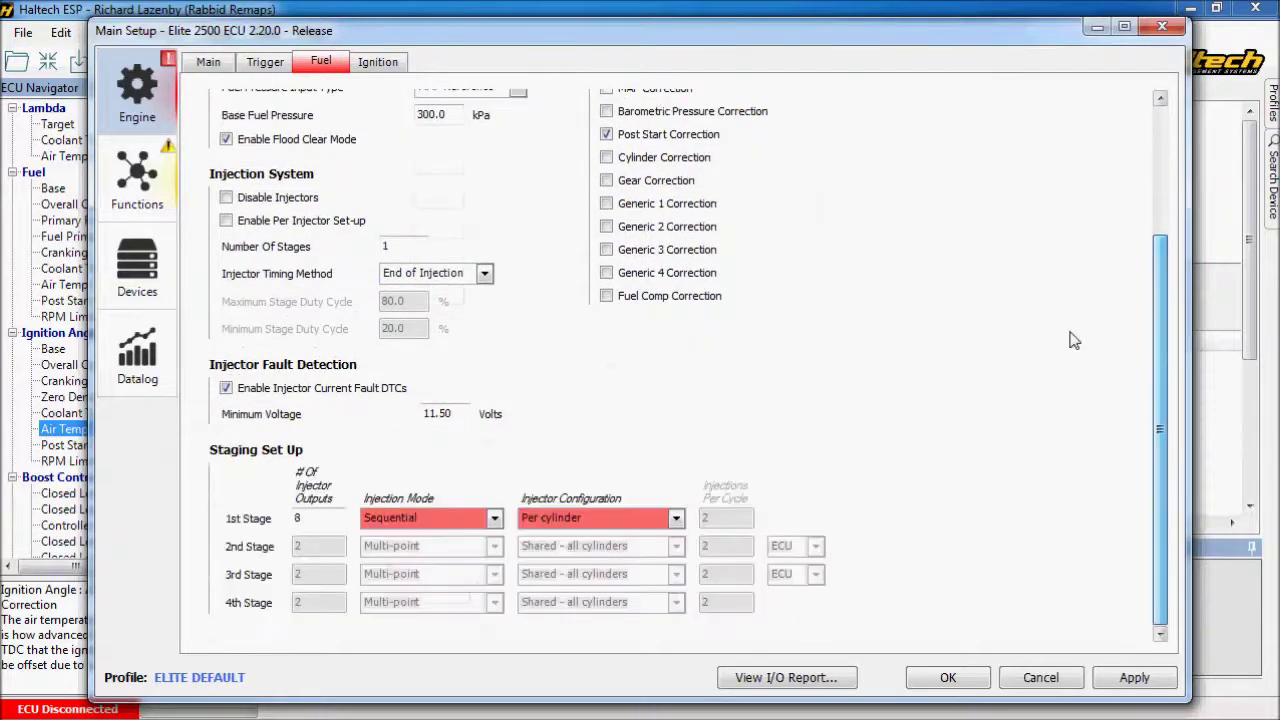
double_click(314, 517)
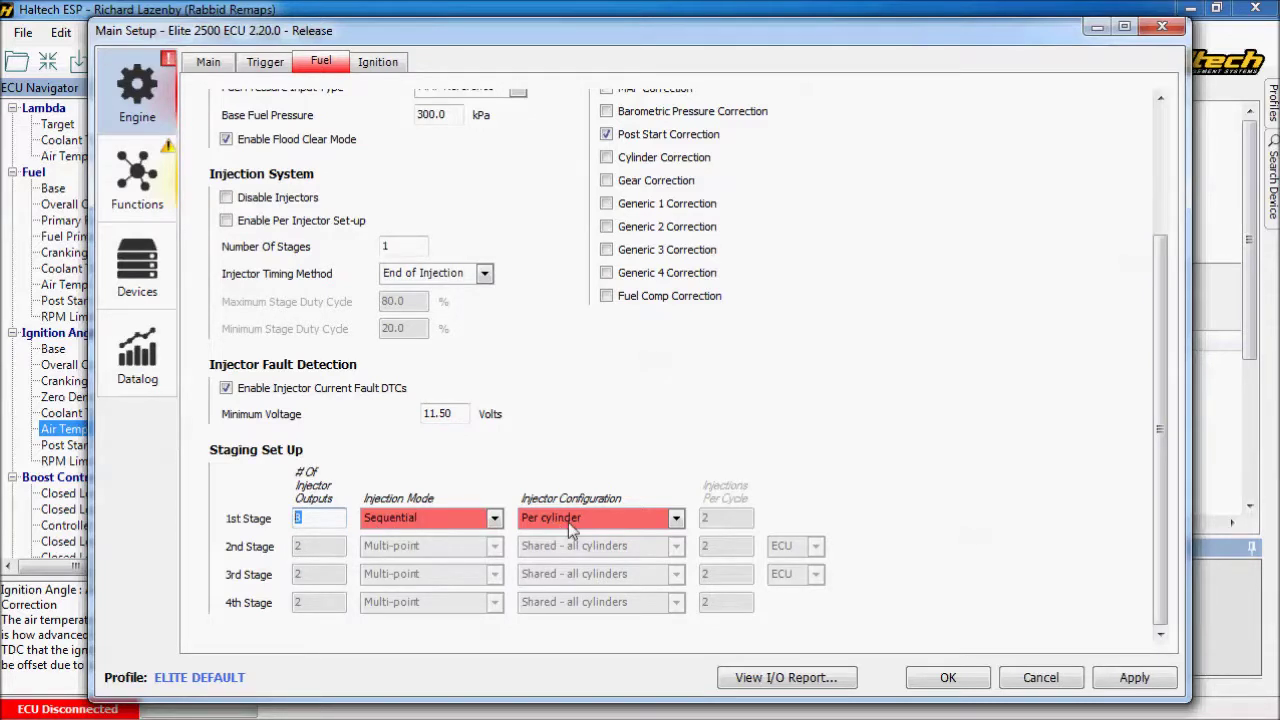
click(327, 516)
double_click(330, 516)
text(6)
click(1130, 686)
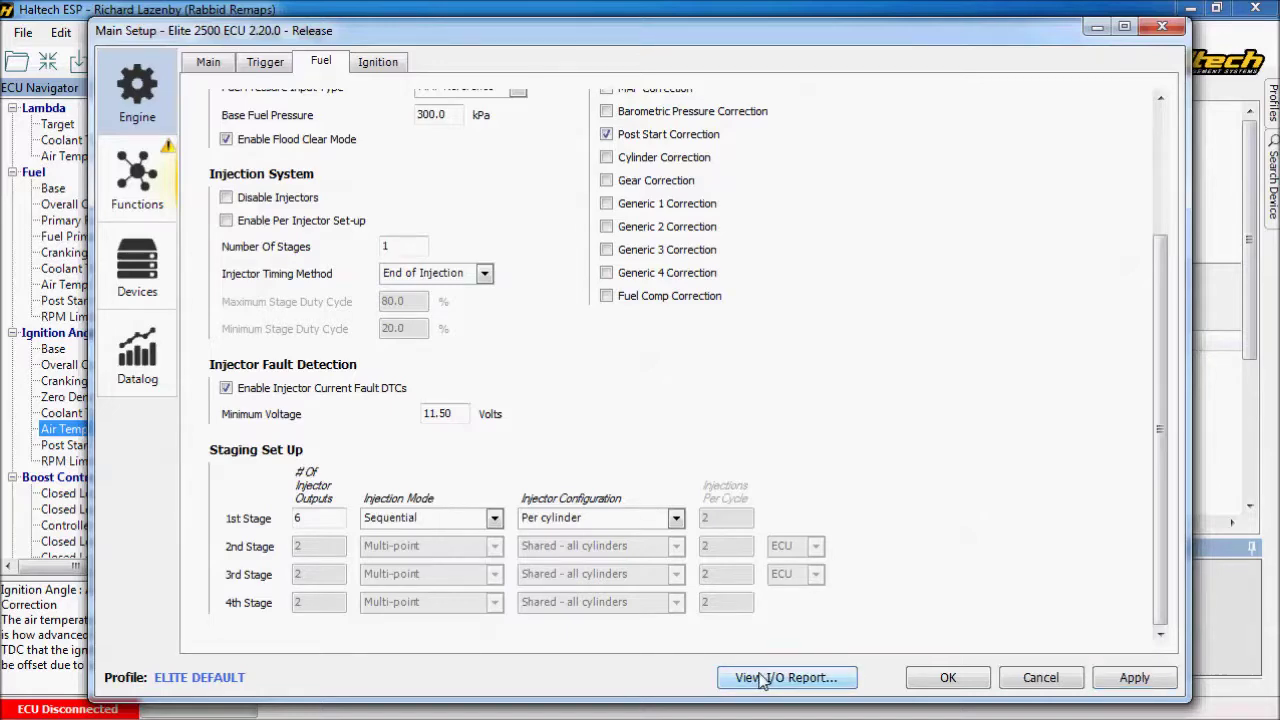
click(760, 679)
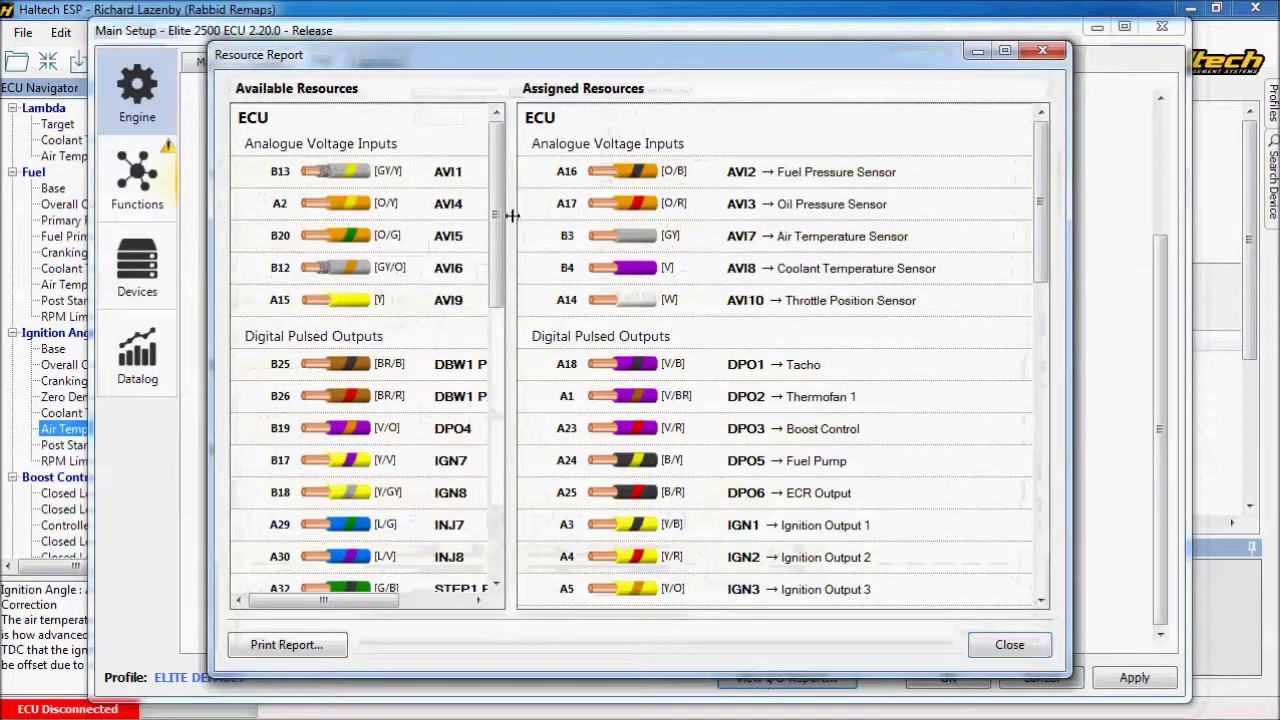
Scroll the Resource Report's Available Resources list, then close the report.
drag(498, 232, 505, 272)
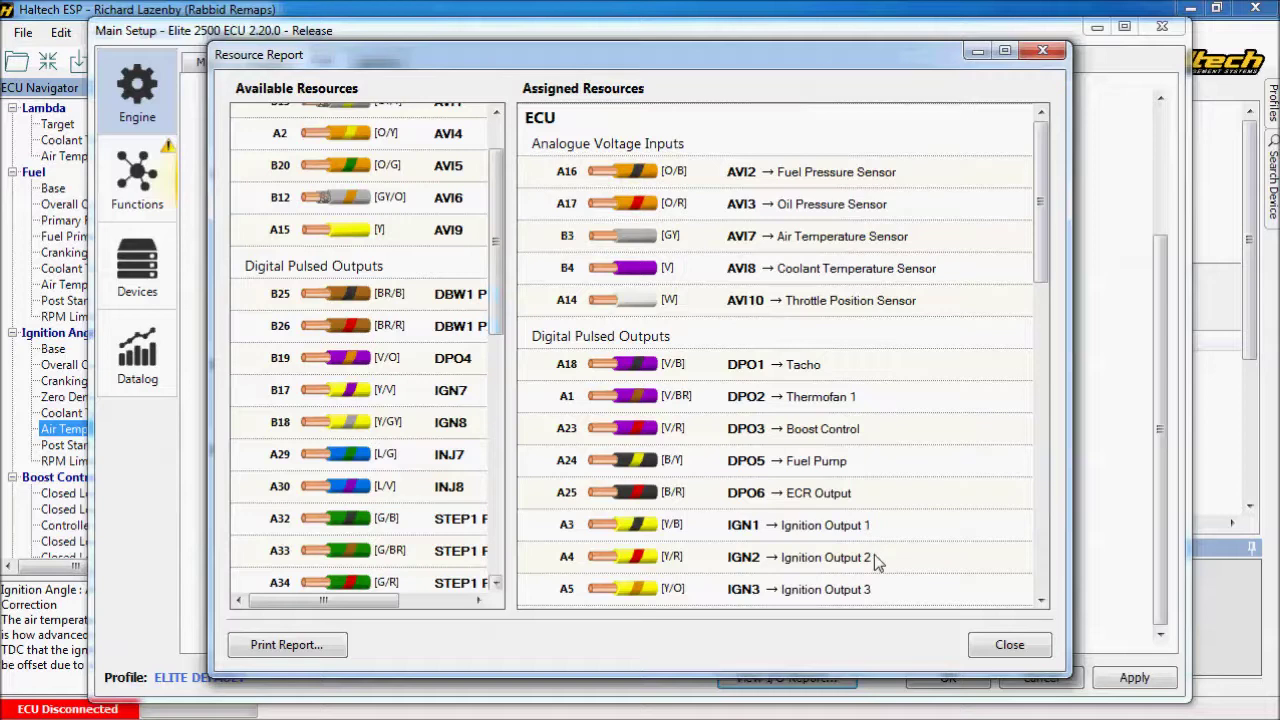
click(1008, 645)
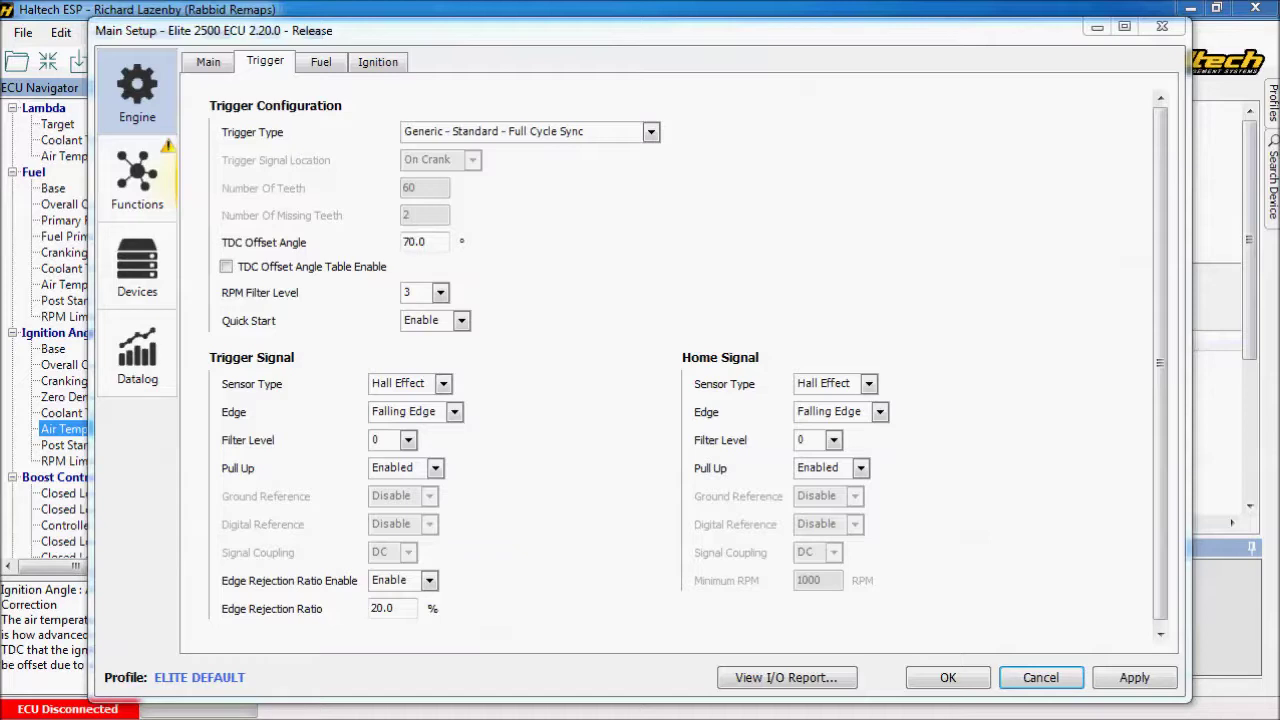
Return to the Main Setup Trigger settings and open the Trigger Type dropdown.
click(695, 159)
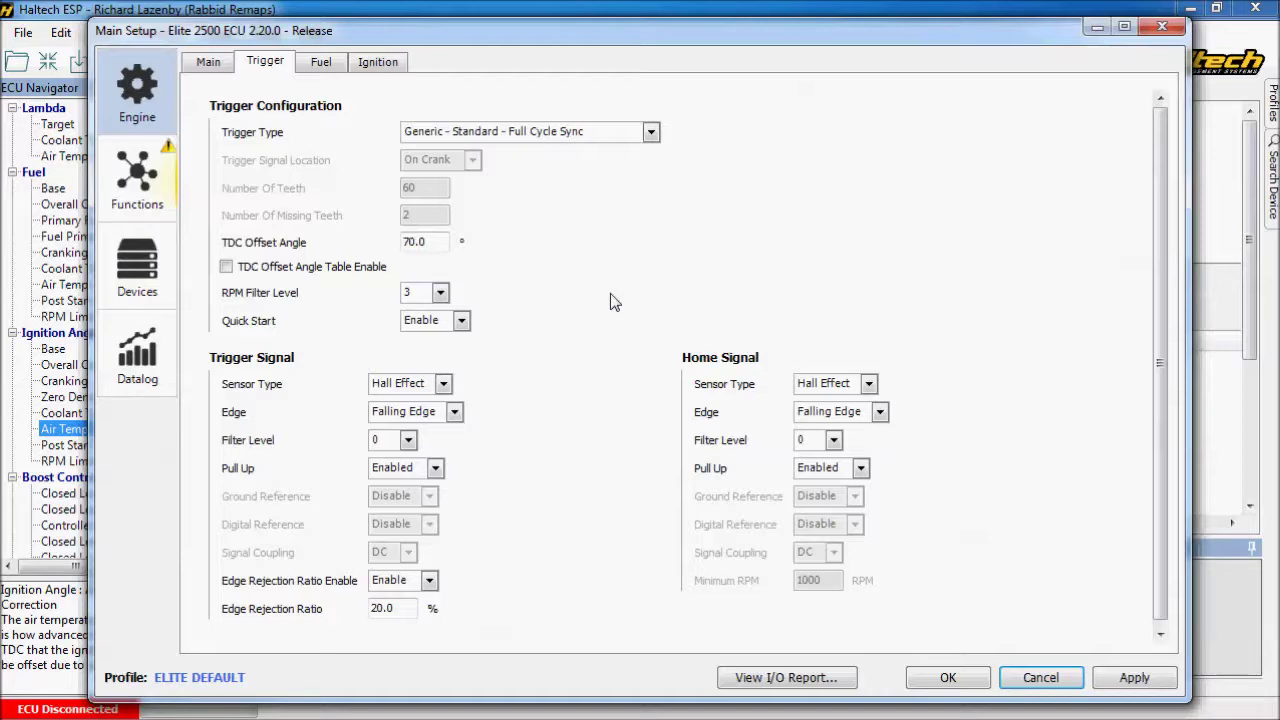
click(650, 133)
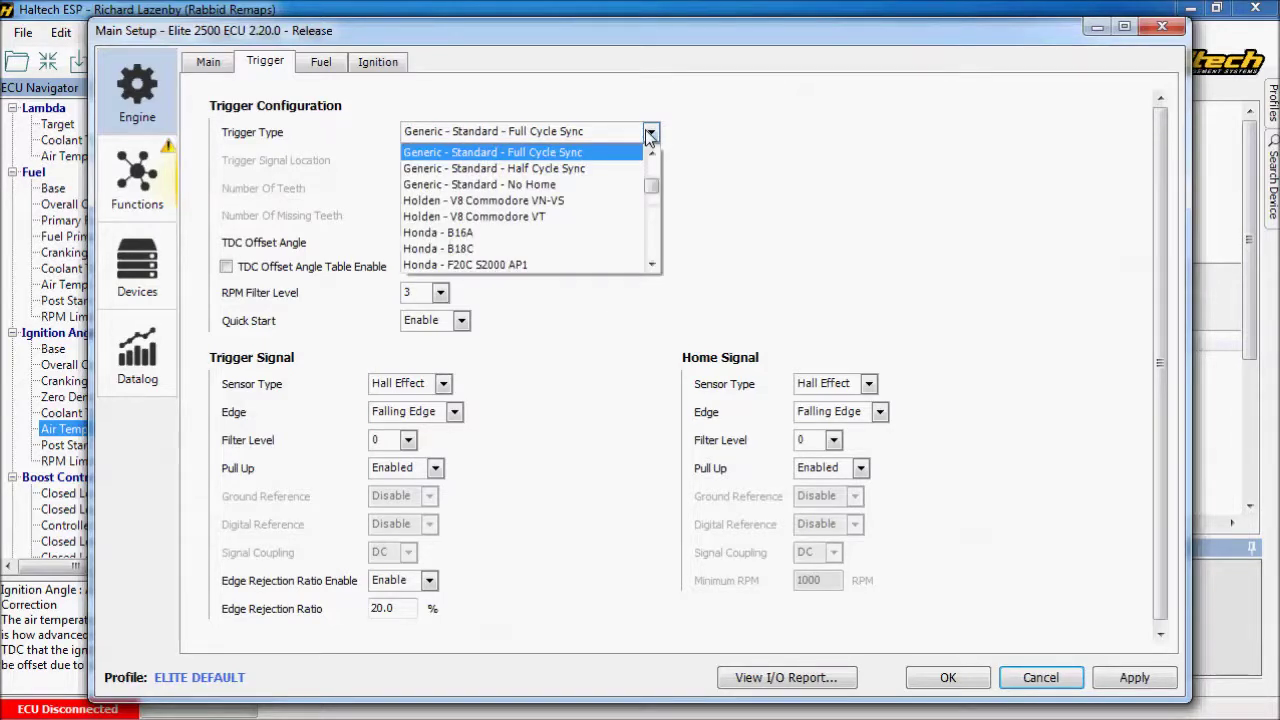
Choose Nissan - RB26 from the Trigger Type list.
drag(654, 184, 667, 227)
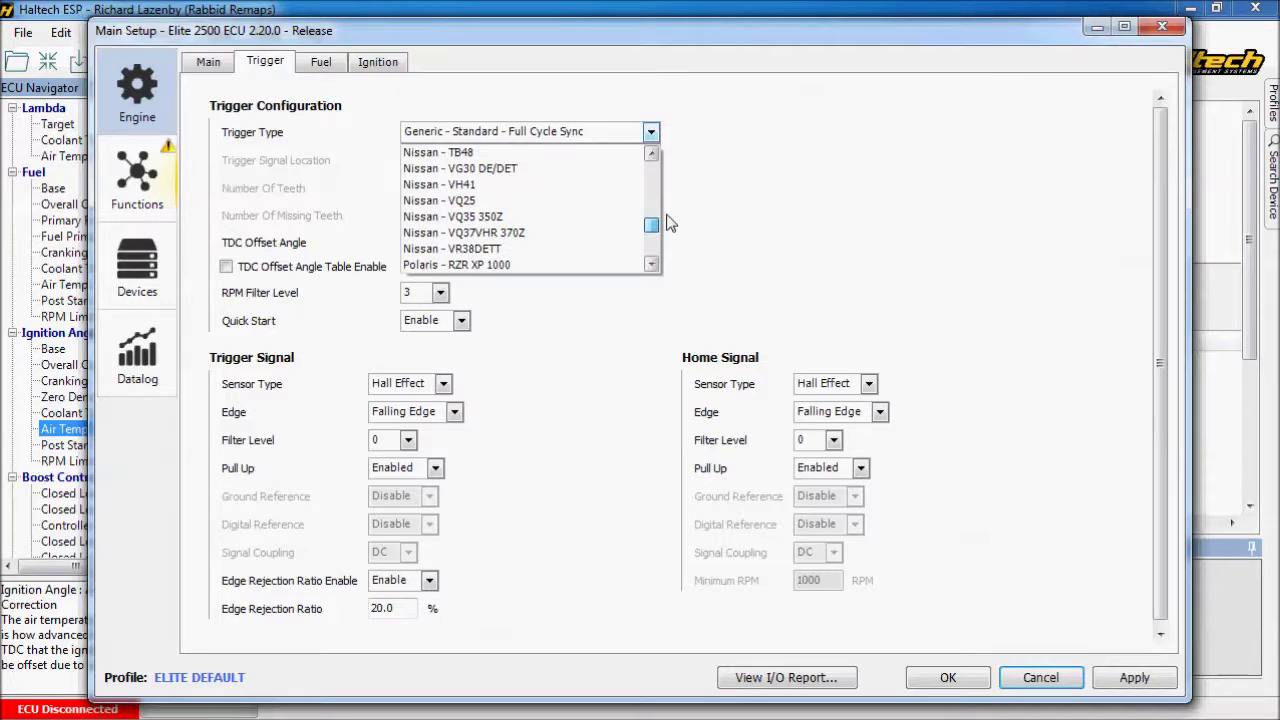
click(654, 194)
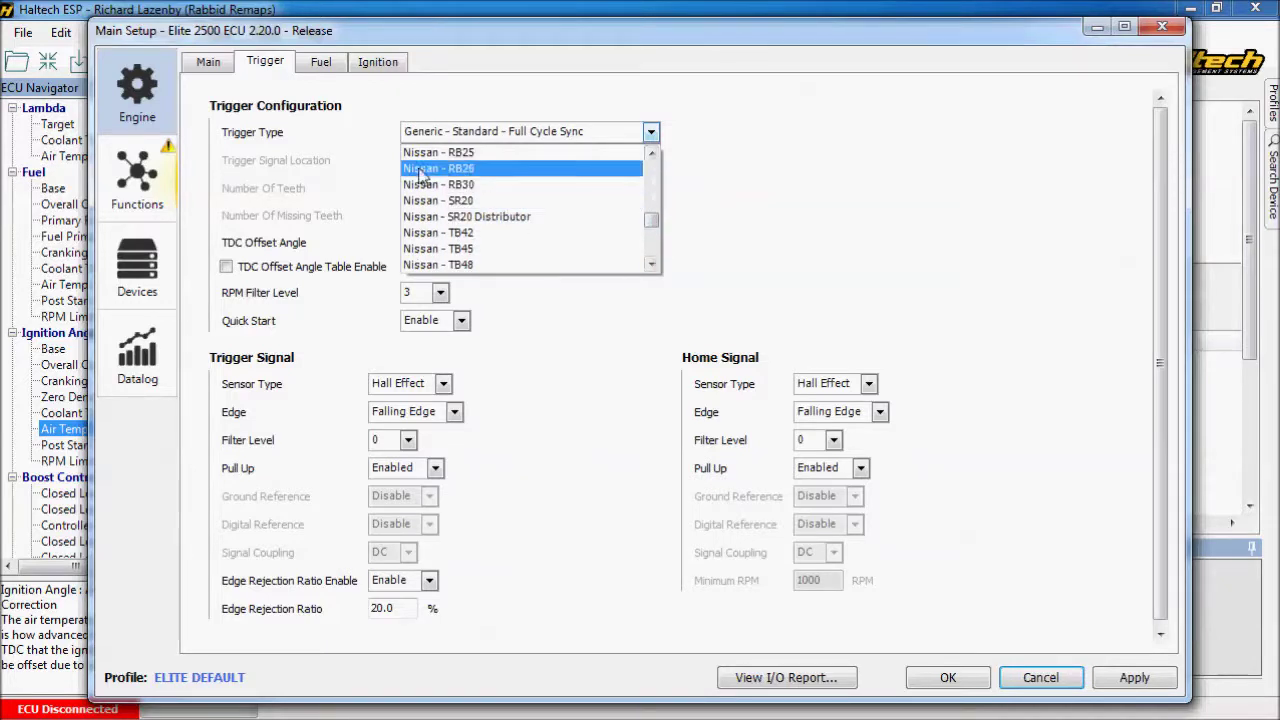
click(600, 168)
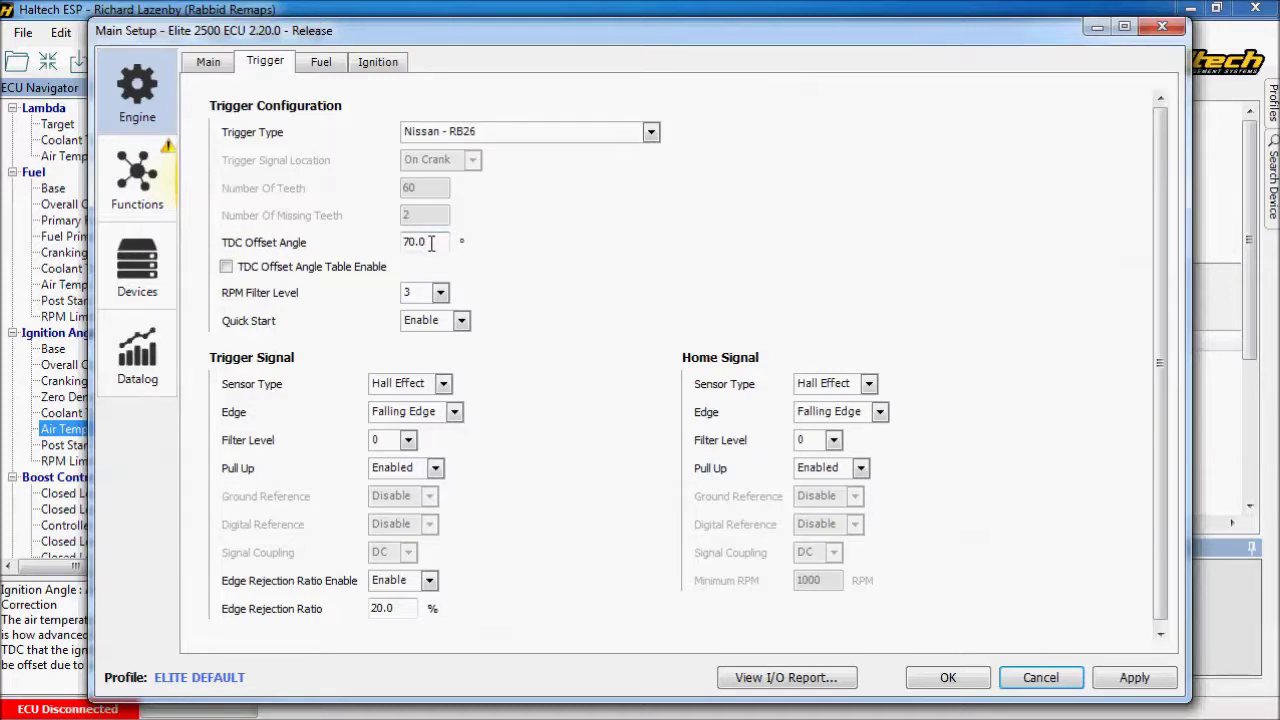
Replace the 70.0° TDC offset angle with 110.0° for the RB26 trigger.
double_click(431, 244)
text(110.0)
click(321, 62)
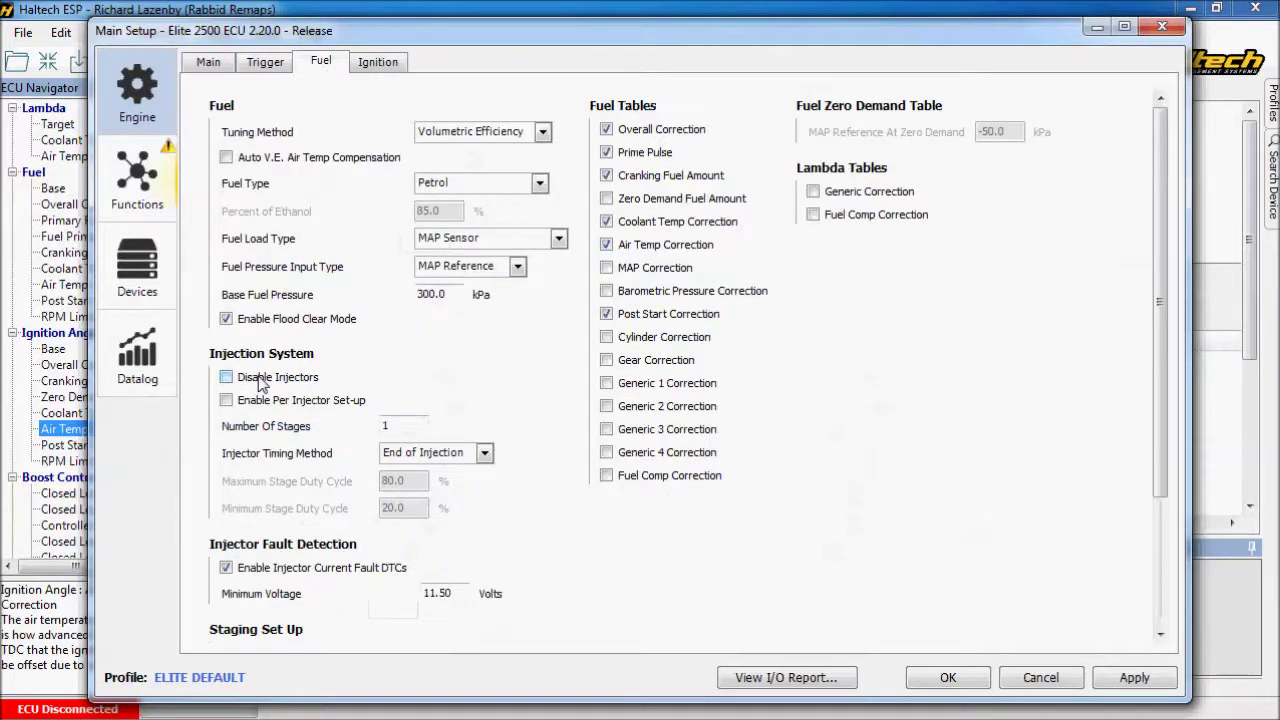
click(262, 62)
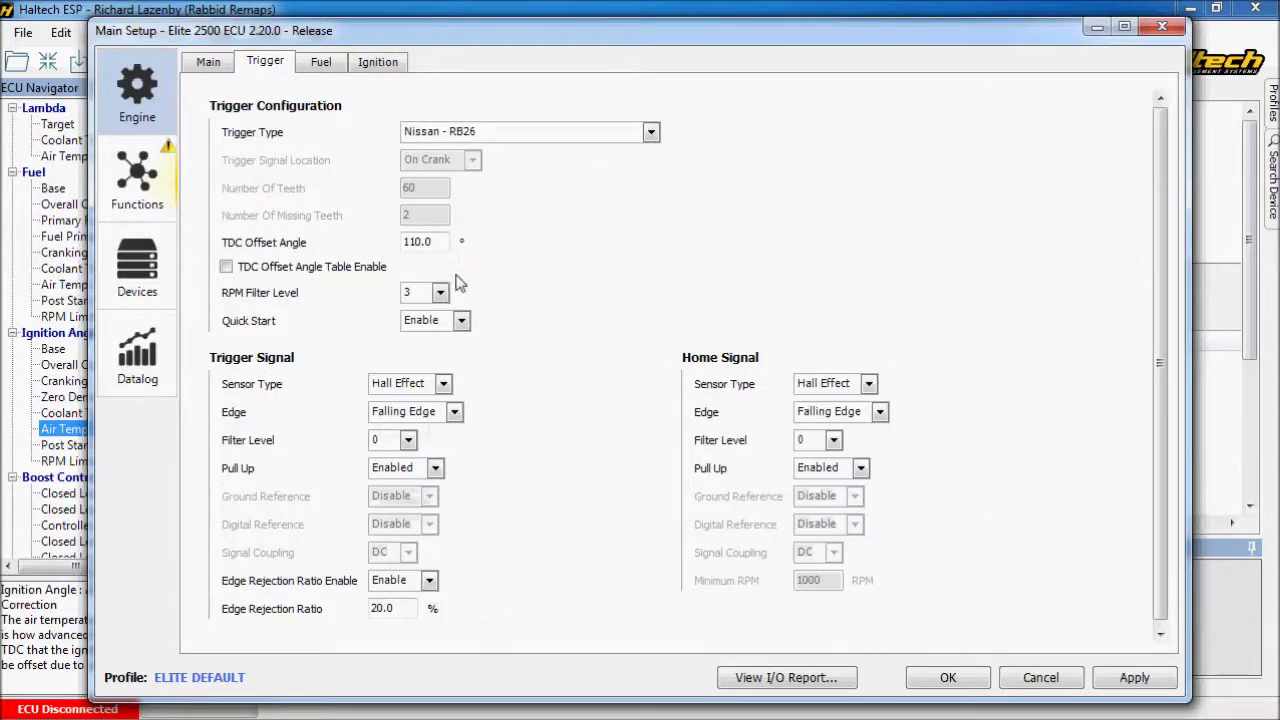
Set the ignition Lock Mode to Always On, then reselect the TDC offset angle on Trigger.
click(378, 70)
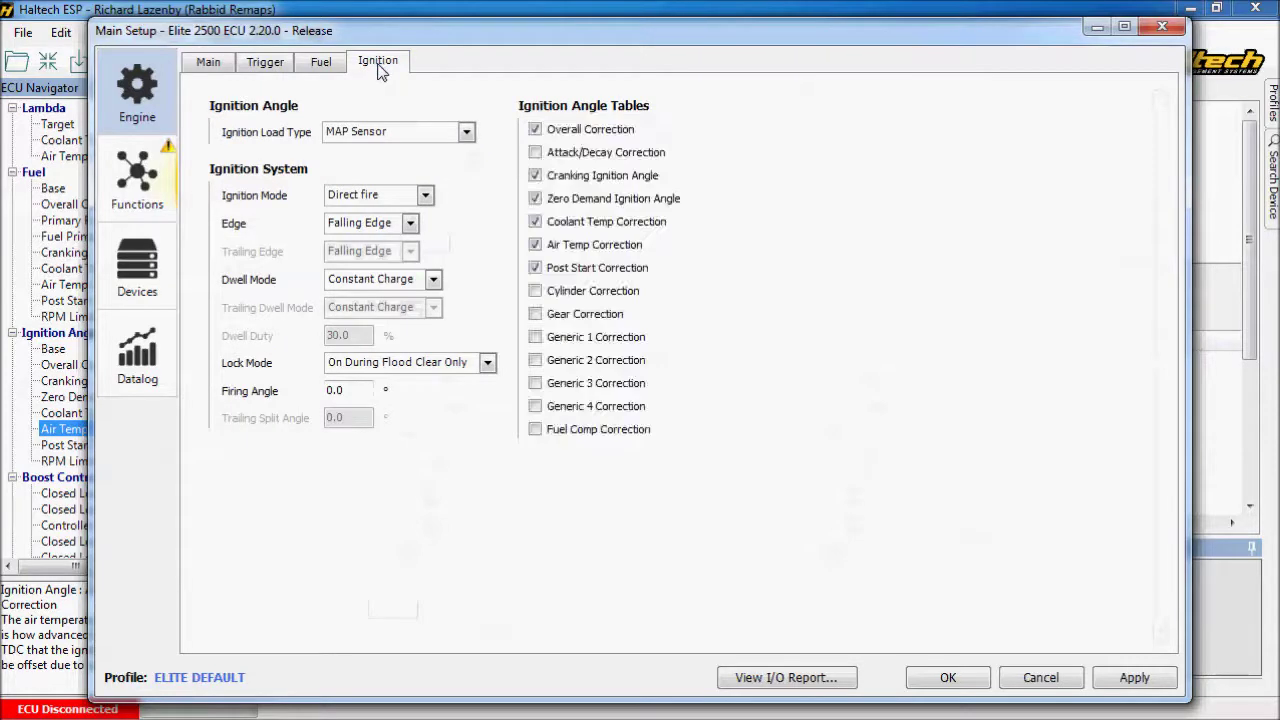
click(446, 367)
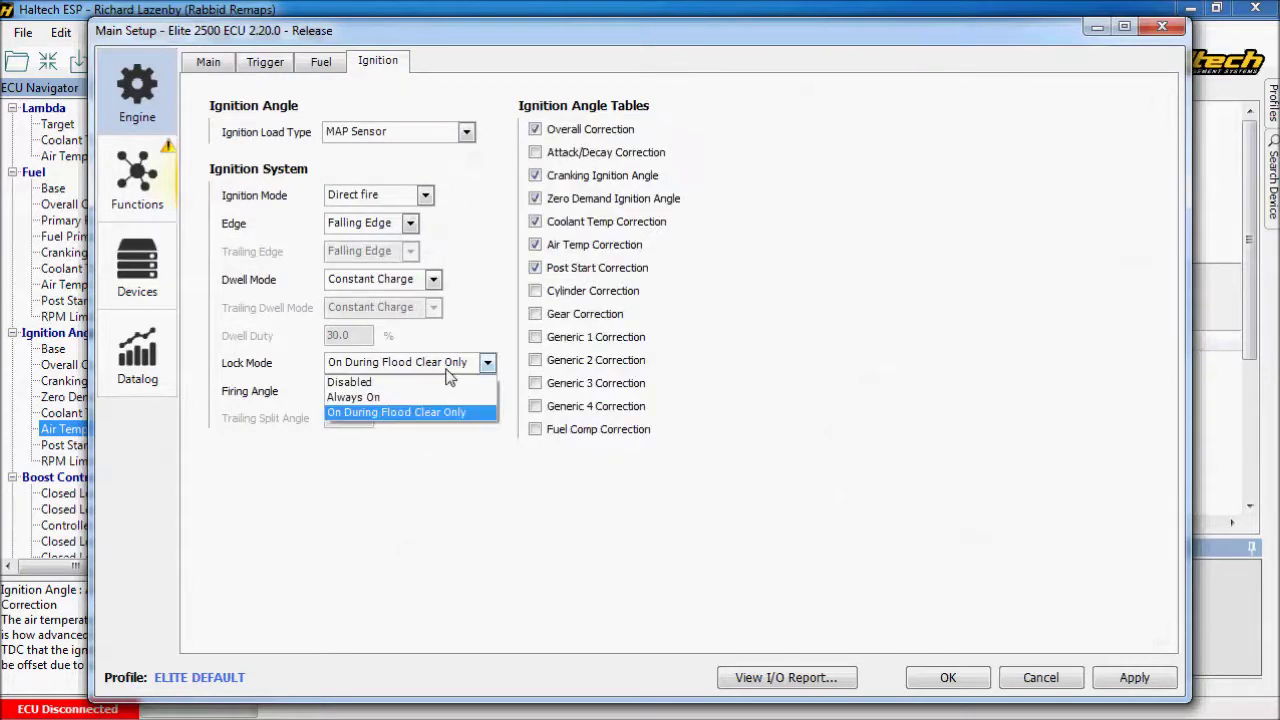
click(399, 400)
key(Tab)
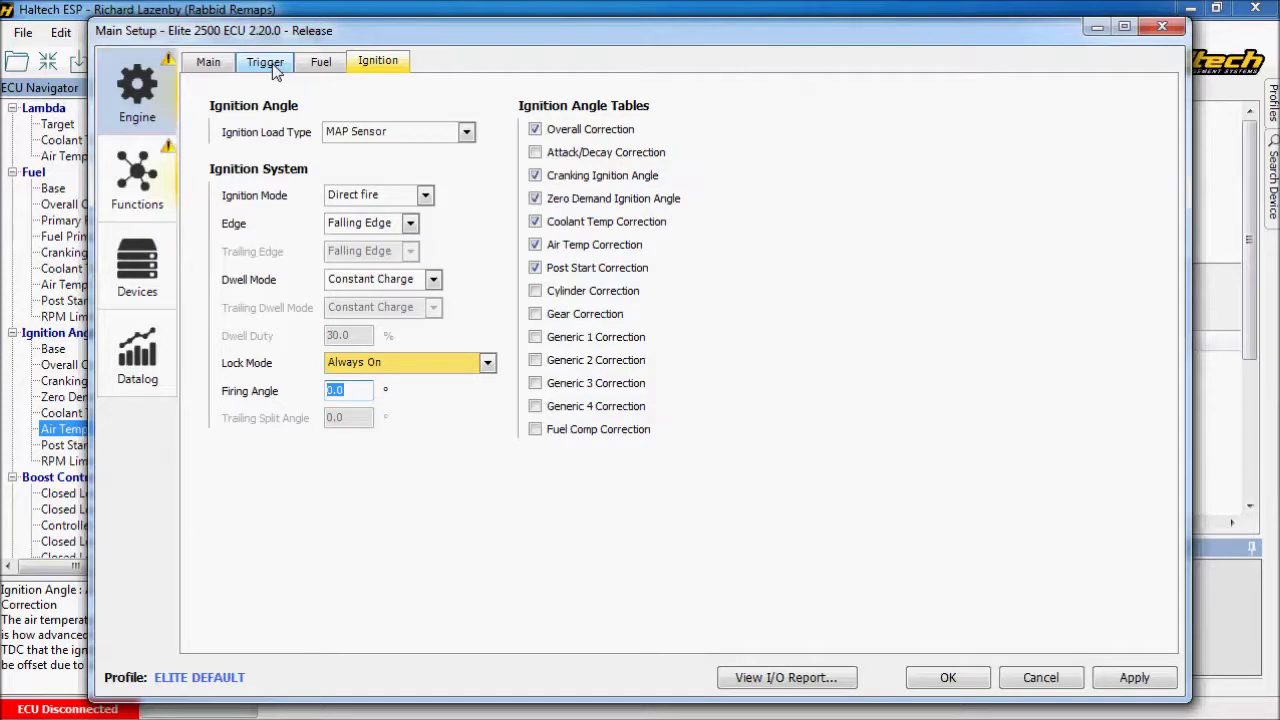
click(276, 72)
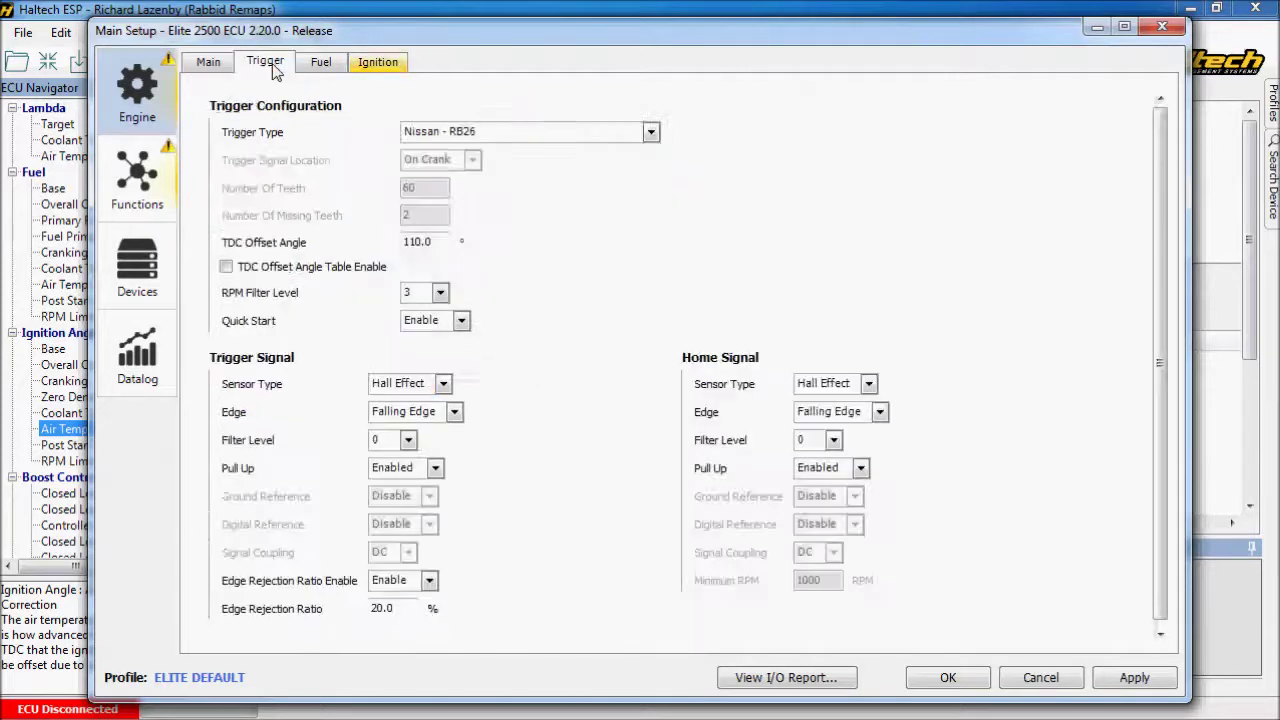
double_click(430, 242)
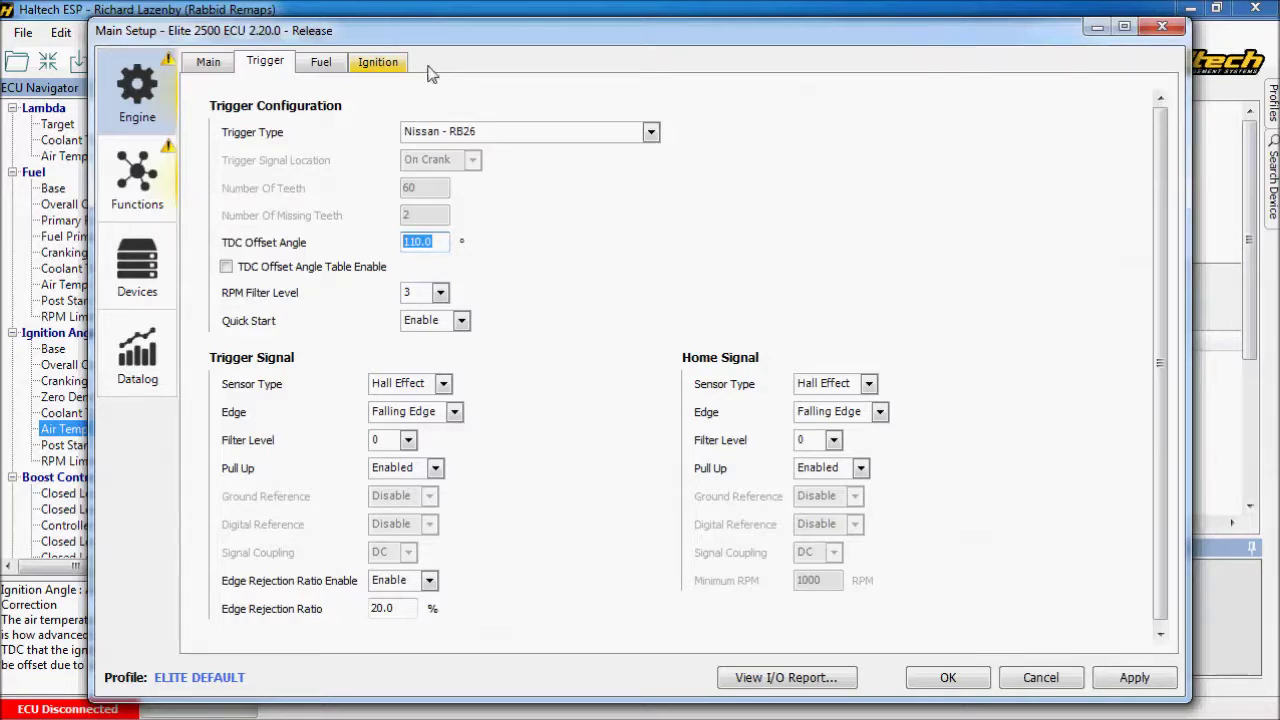
Revert the ignition Lock Mode from Always On to its previous setting.
click(322, 66)
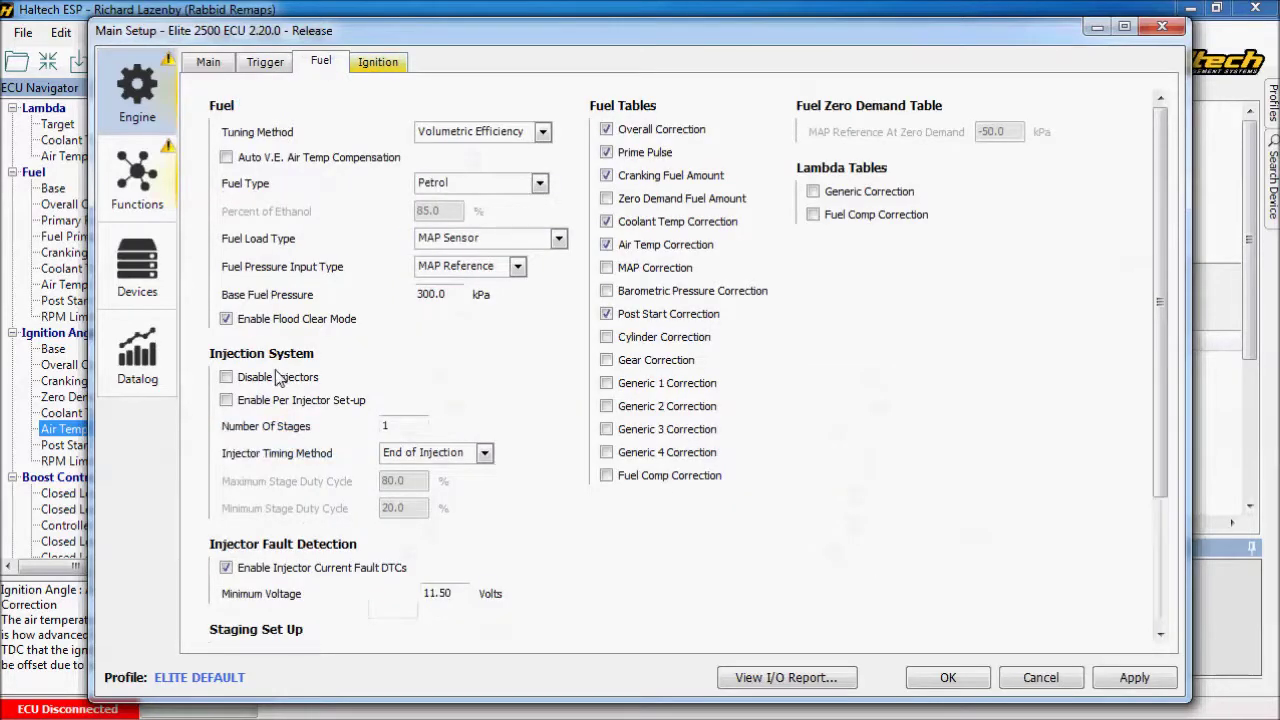
click(382, 66)
click(360, 362)
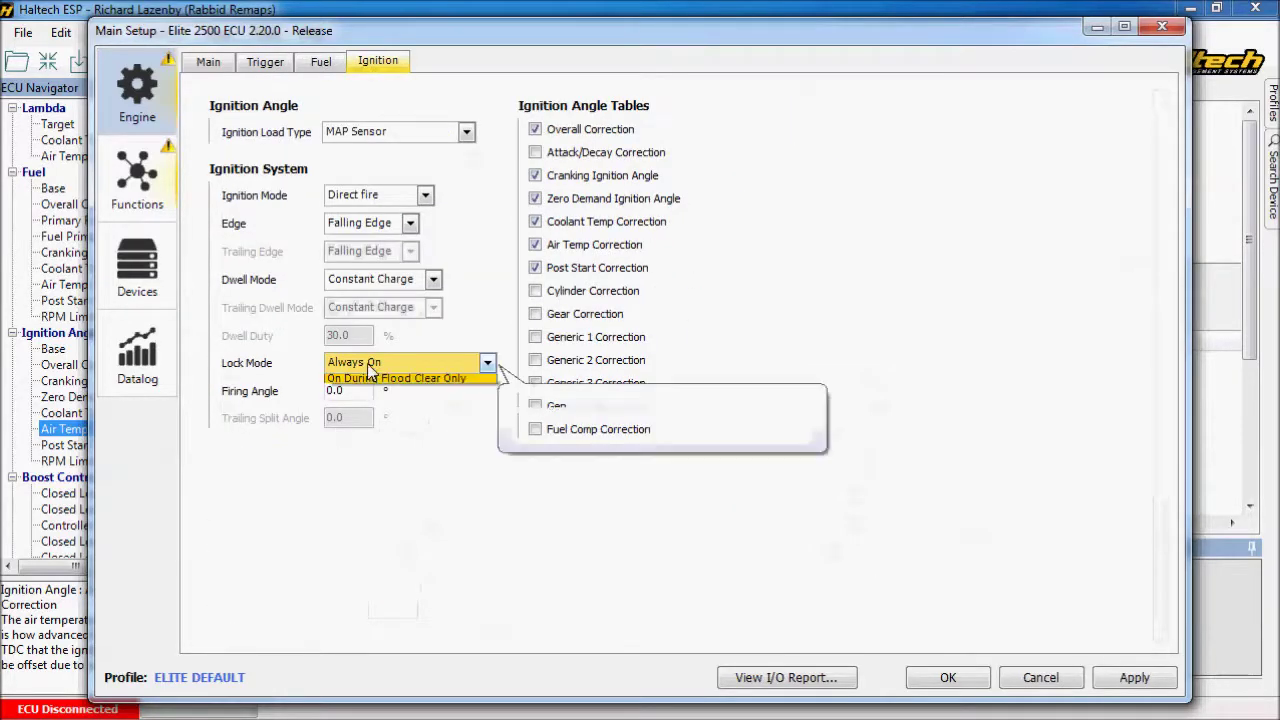
click(350, 380)
click(265, 62)
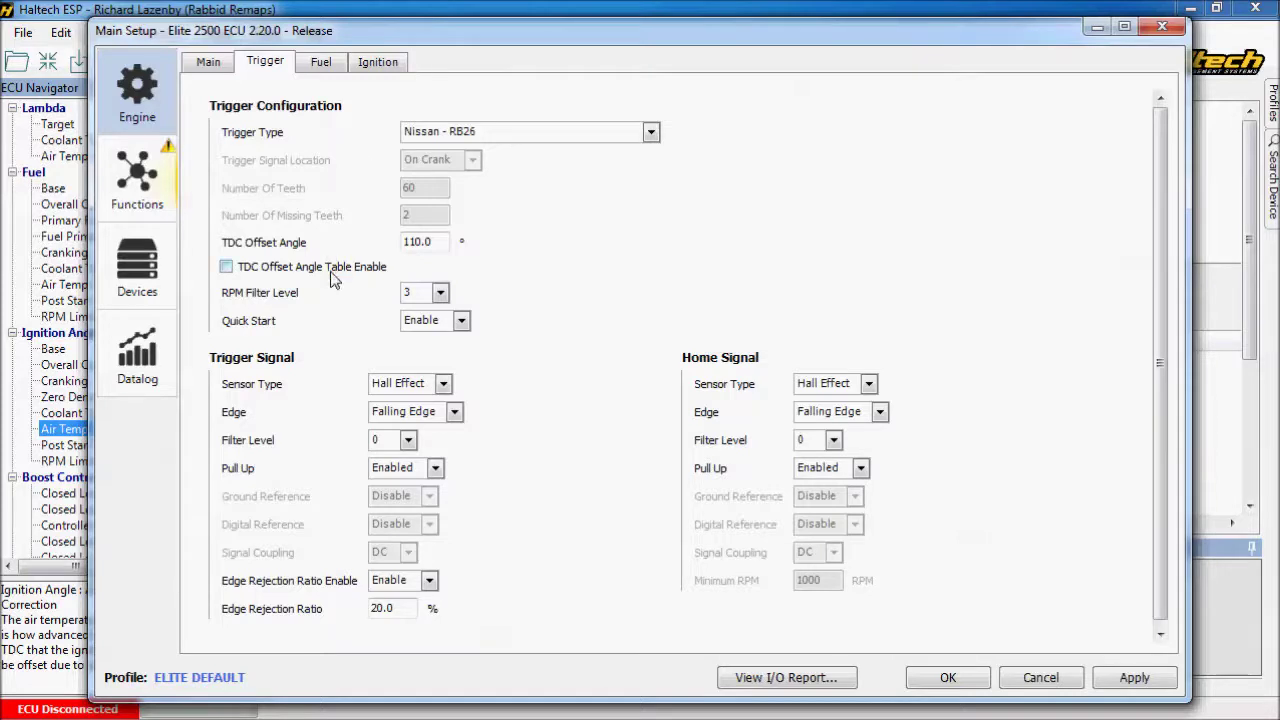
Change the Trigger Signal and Home Signal pull-ups from Enabled to Strong.
click(422, 472)
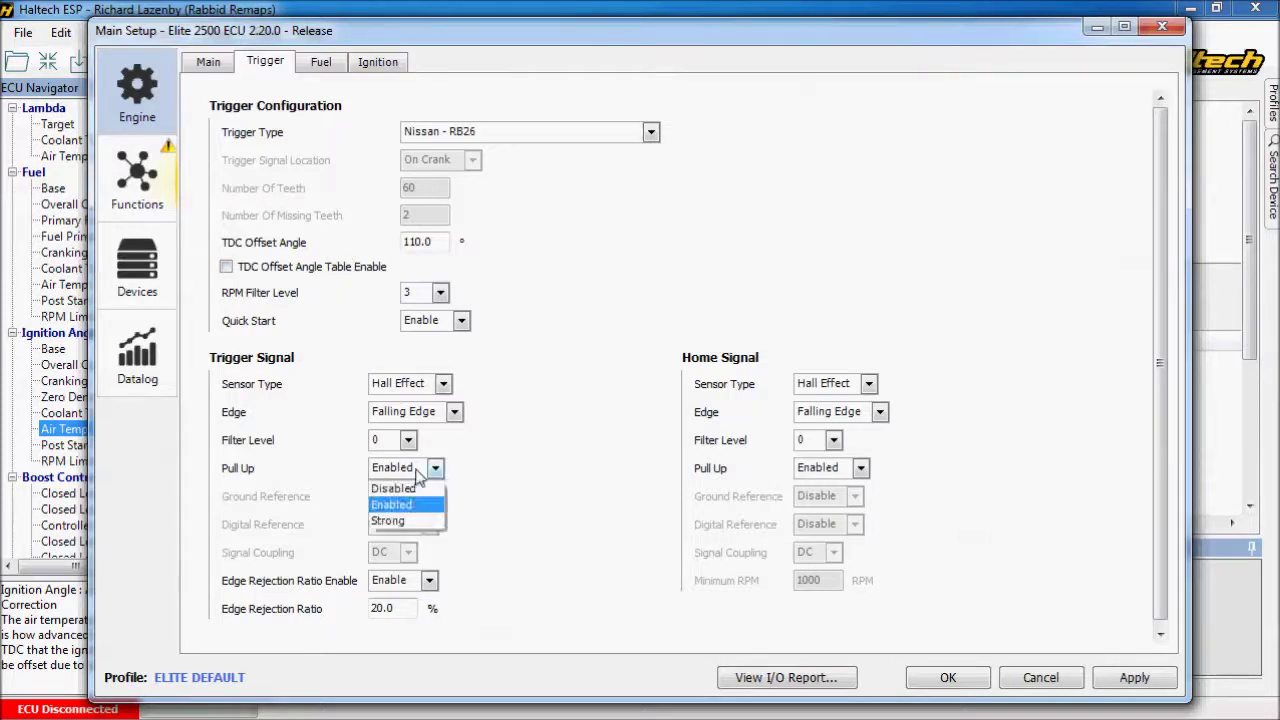
click(412, 506)
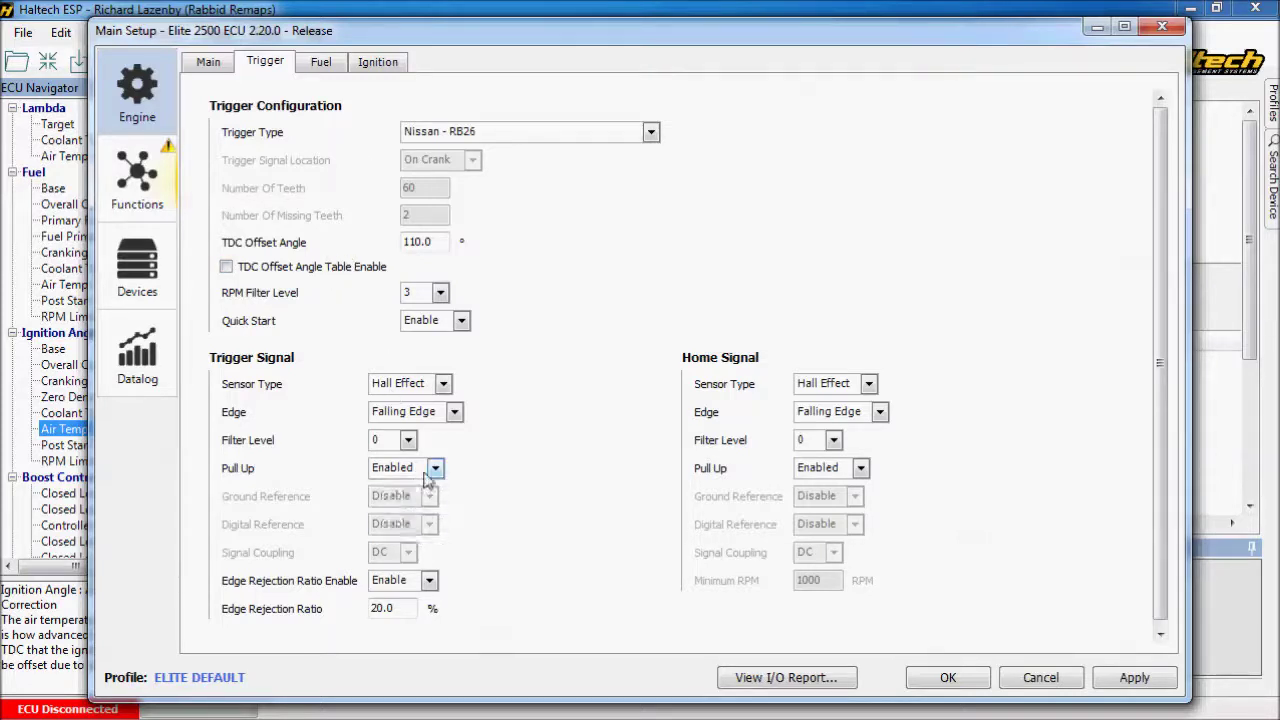
click(428, 476)
click(410, 520)
click(860, 470)
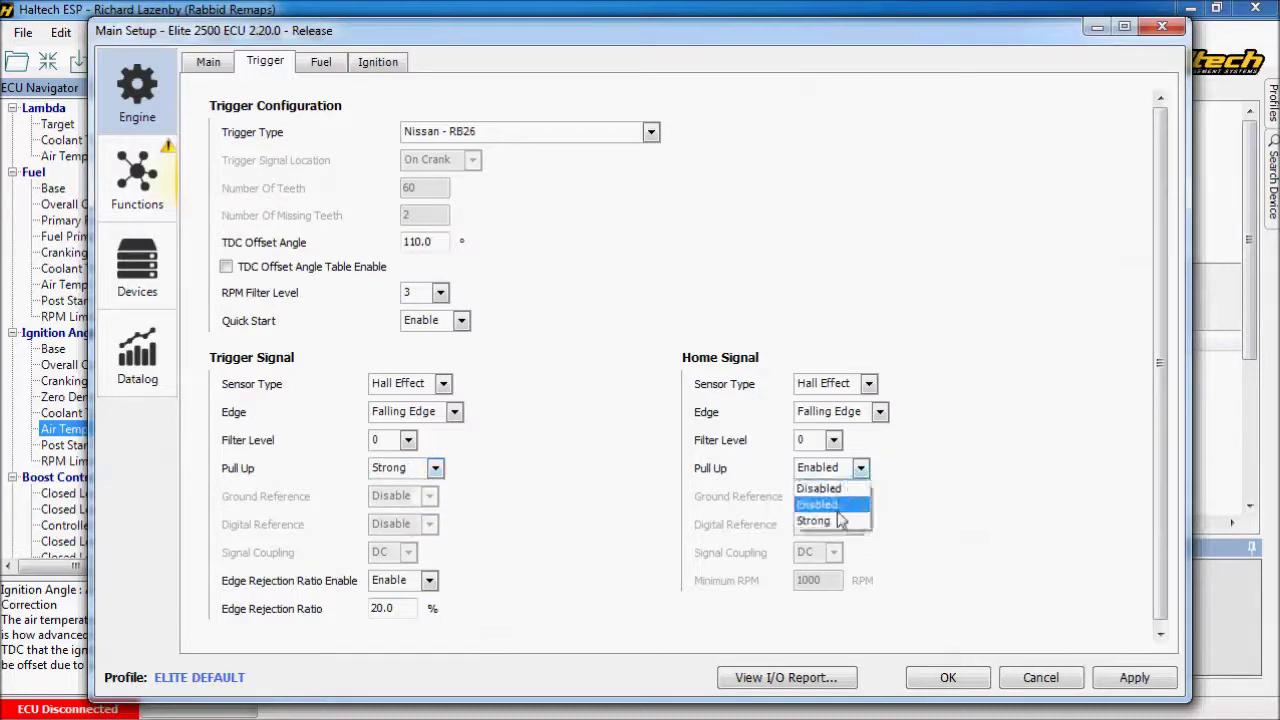
click(840, 520)
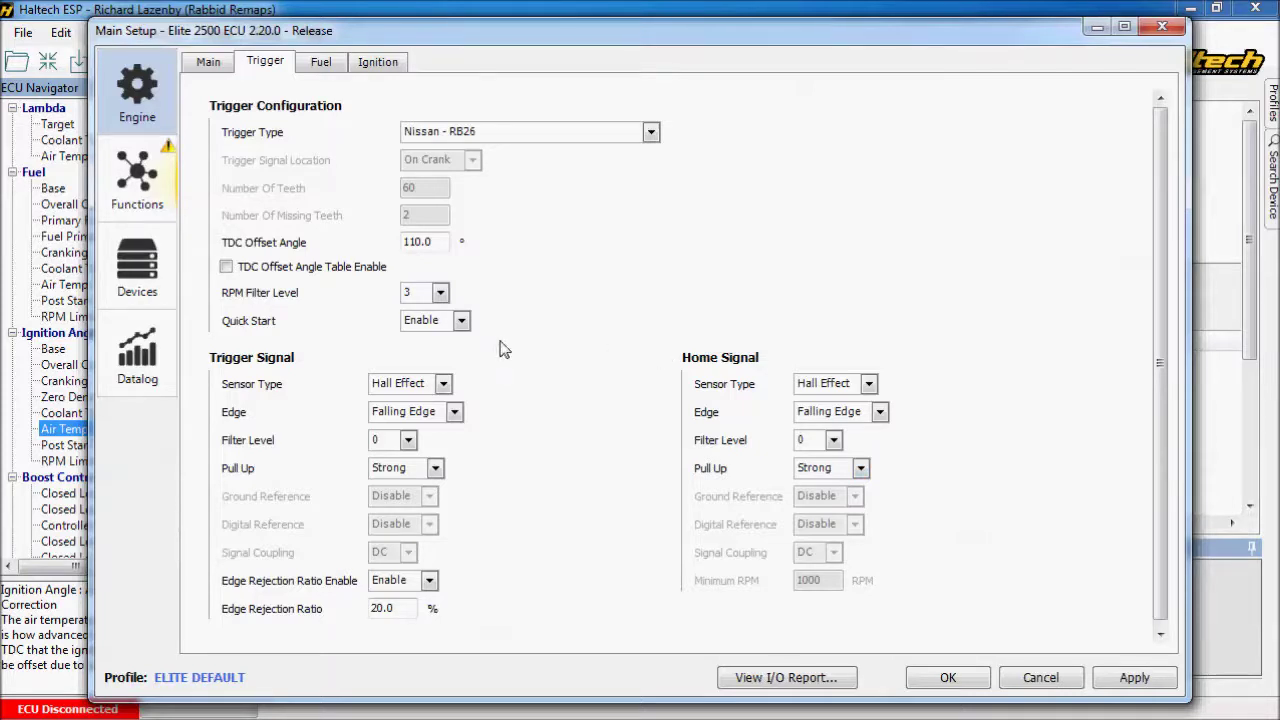
Switch the trigger signal sensor type to Reluctor.
click(441, 386)
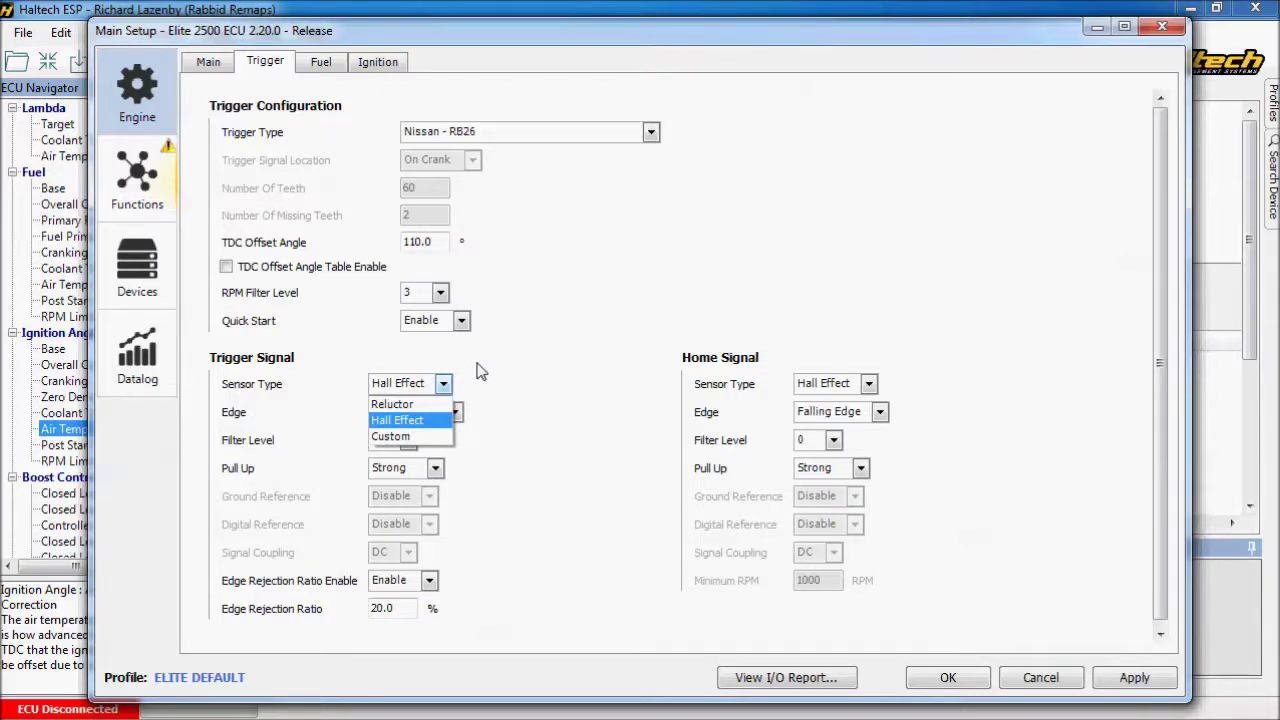
click(557, 360)
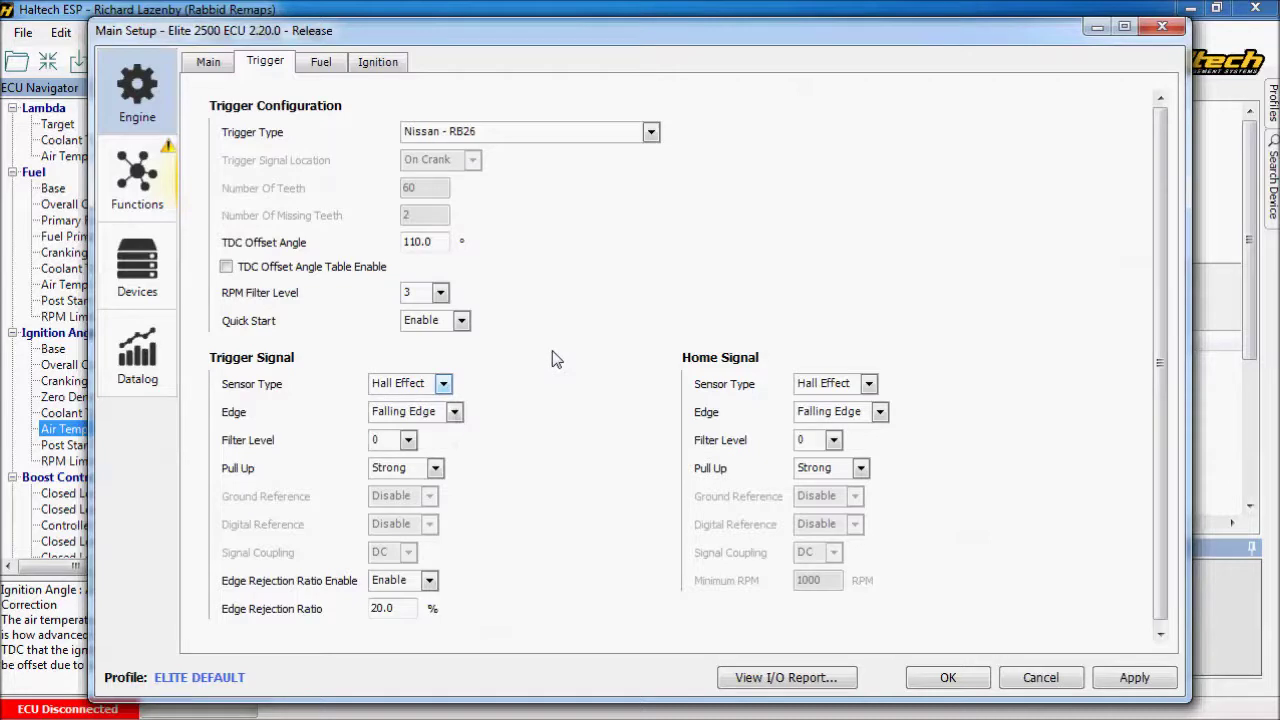
click(440, 384)
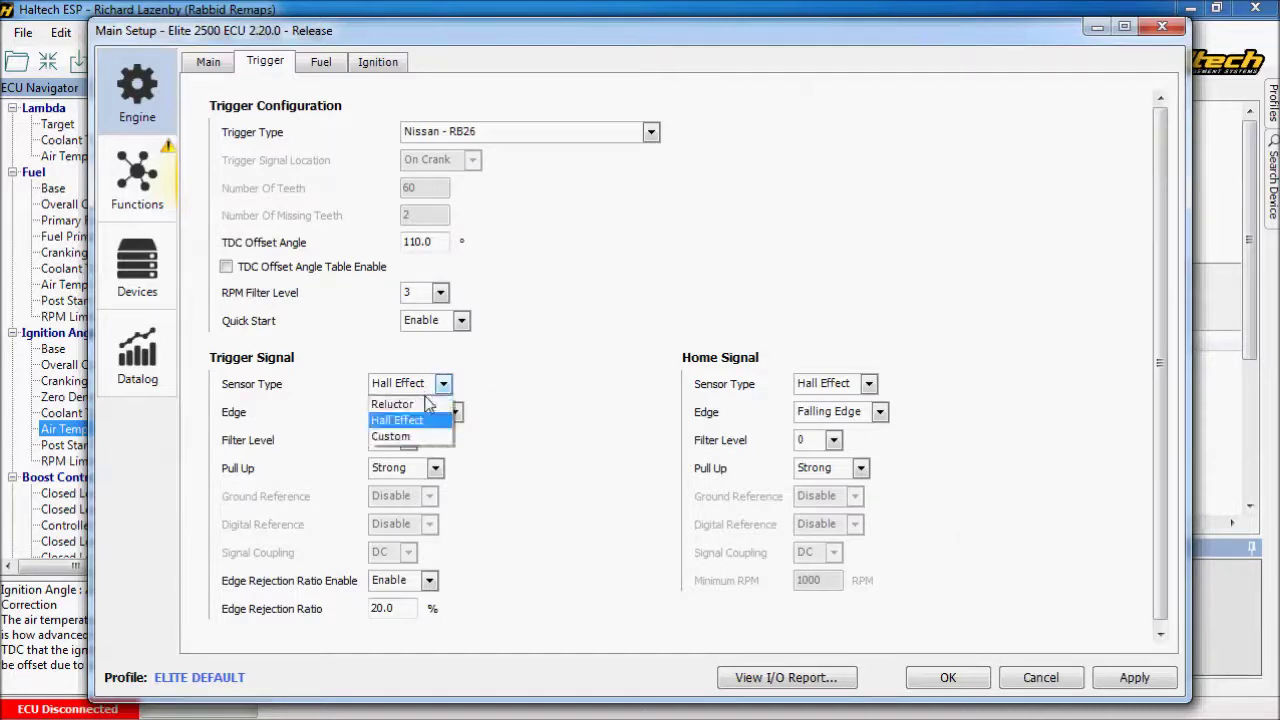
click(424, 404)
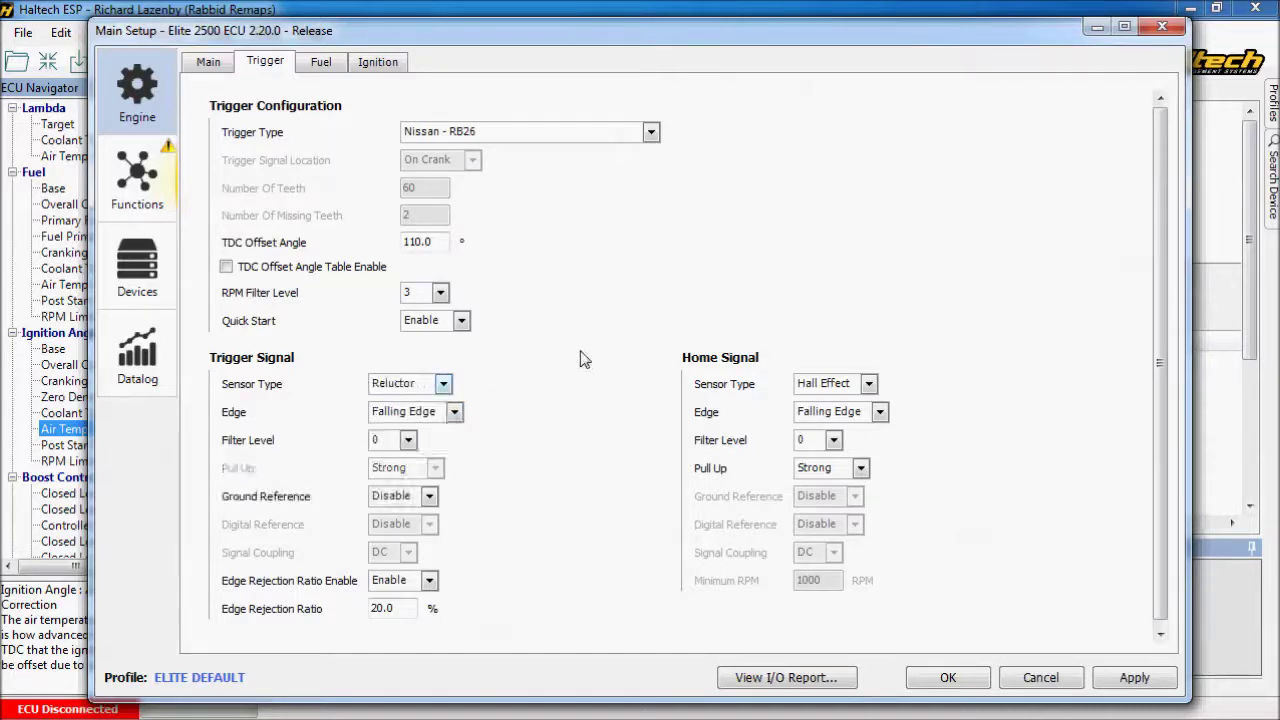
Restore the Hall Effect trigger sensor and set its edge to Rising Edge.
click(444, 385)
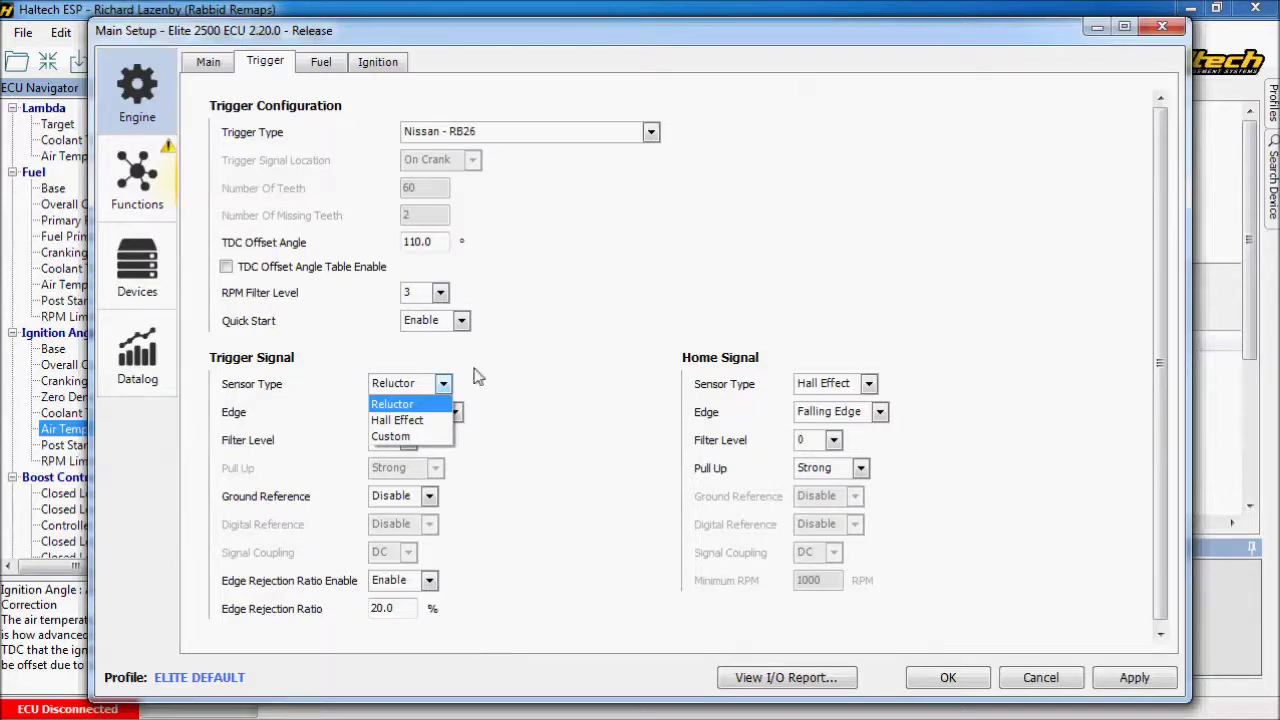
click(380, 426)
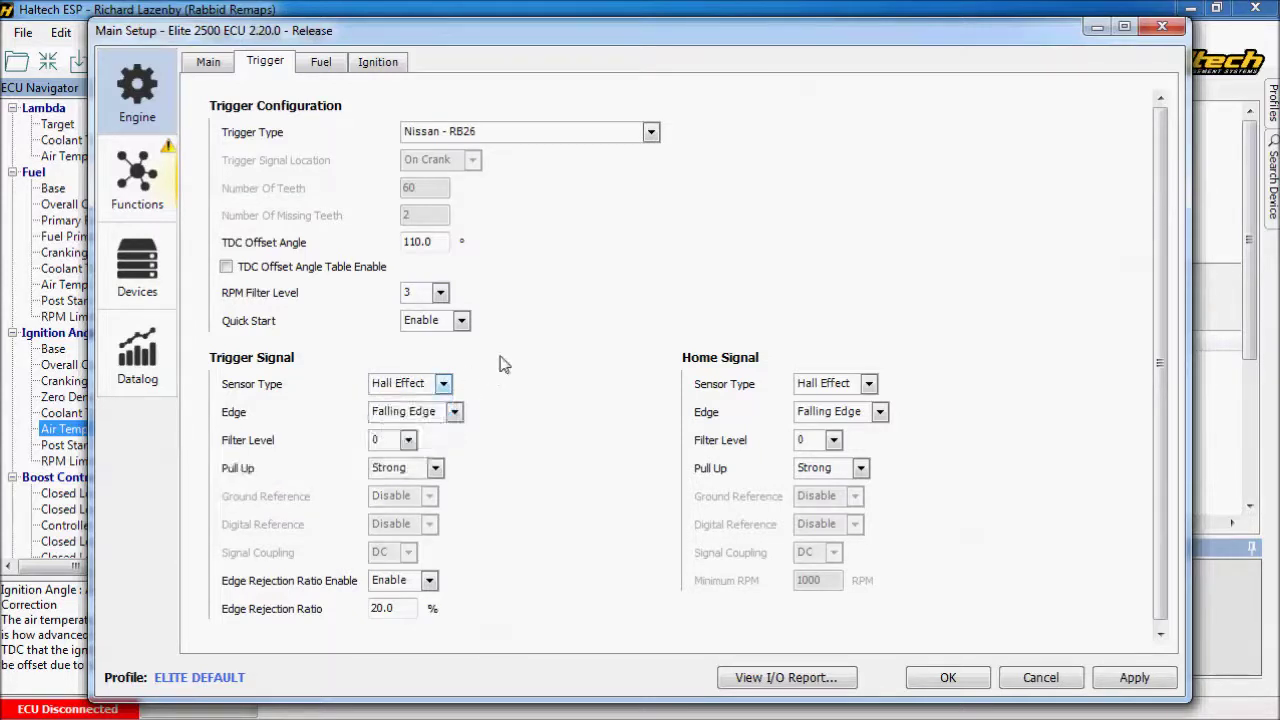
click(455, 413)
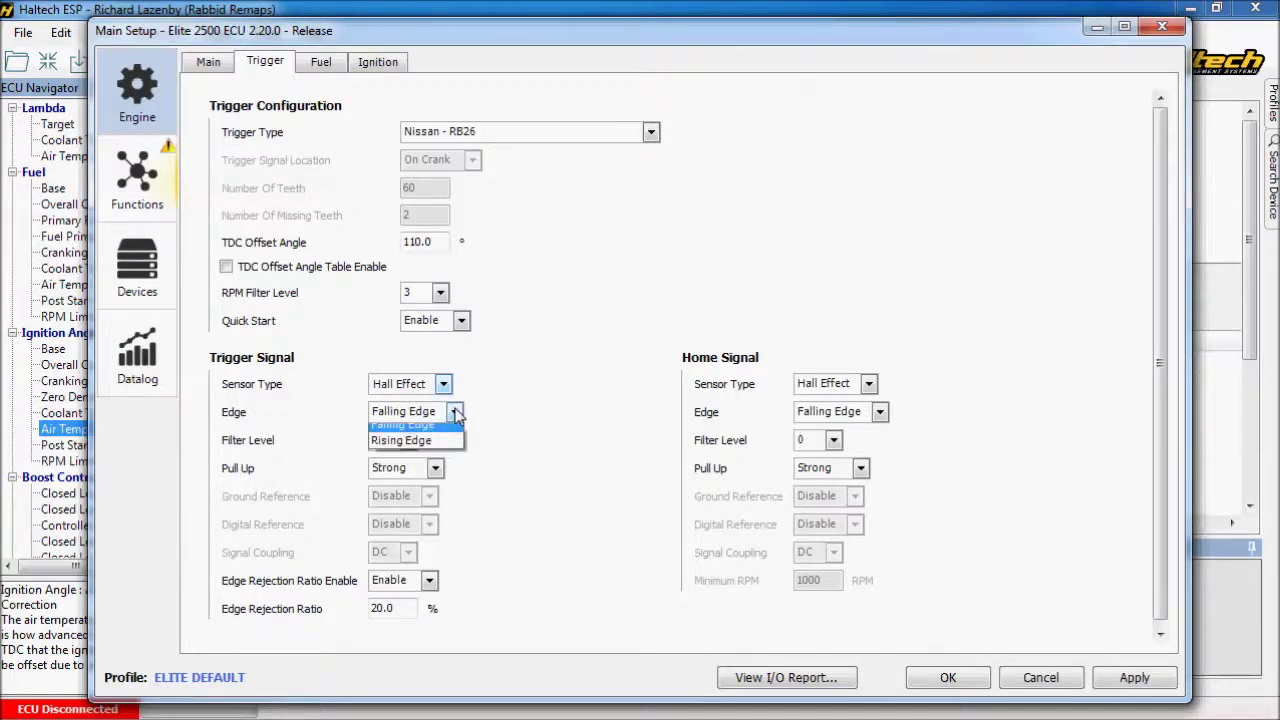
click(415, 450)
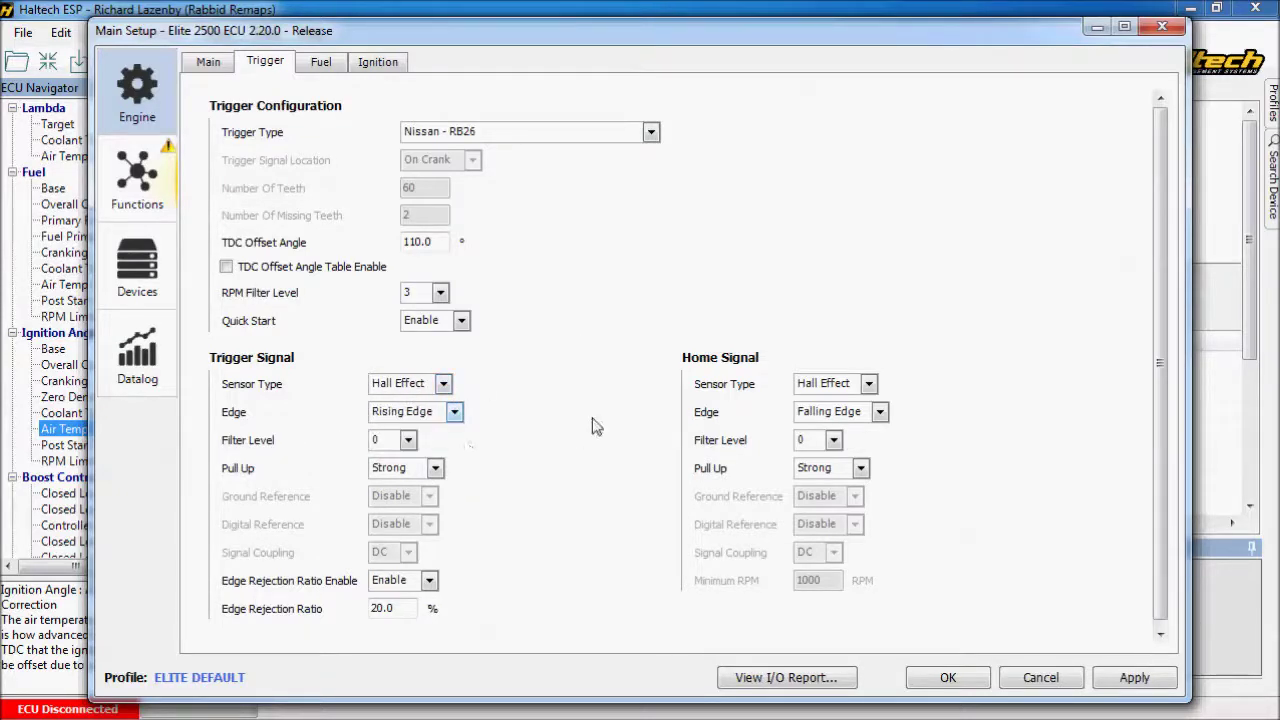